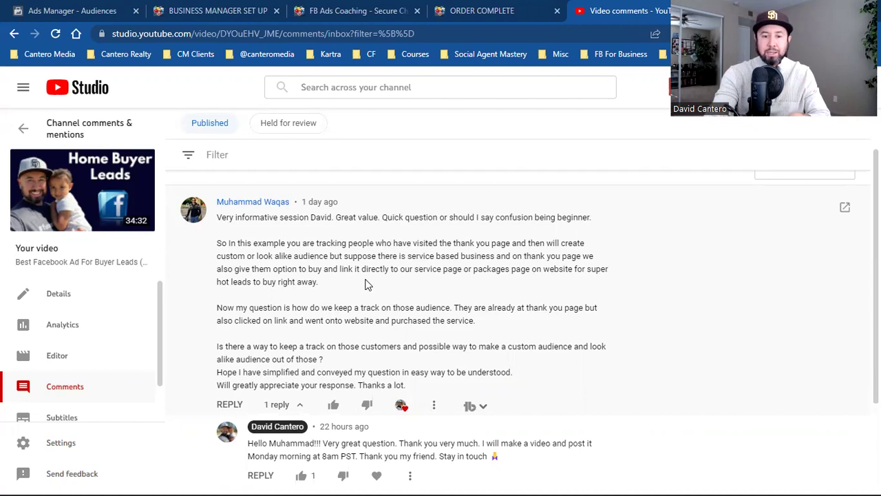
Highlight the part of the viewer's comment about tracking thank-you page visitors and giving them an option to buy.
left_click_drag(264, 242, 326, 256)
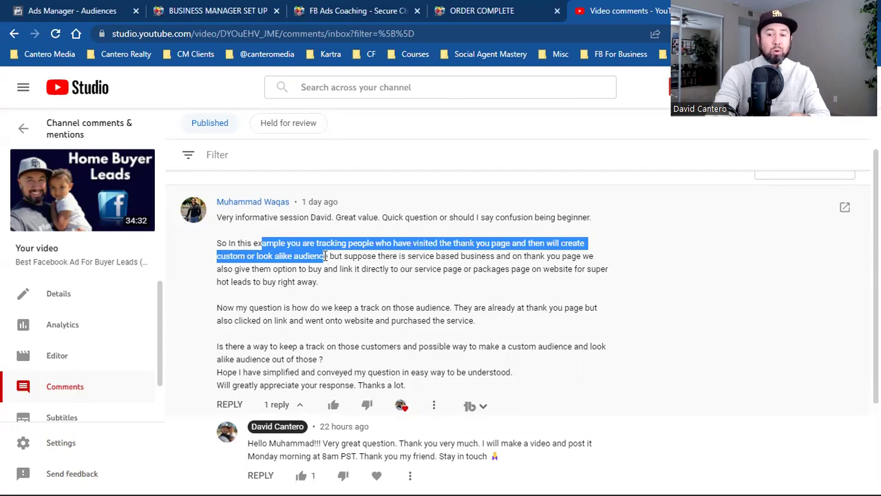
left_click_drag(327, 256, 368, 268)
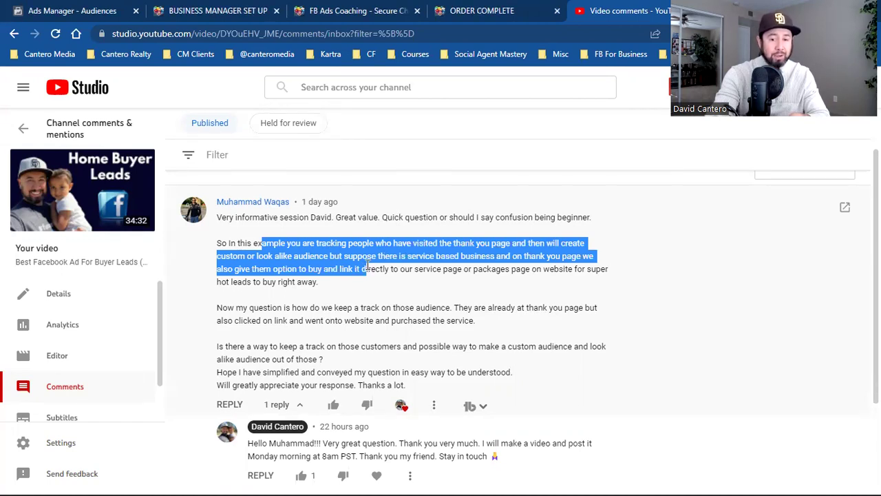
left_click_drag(369, 267, 321, 268)
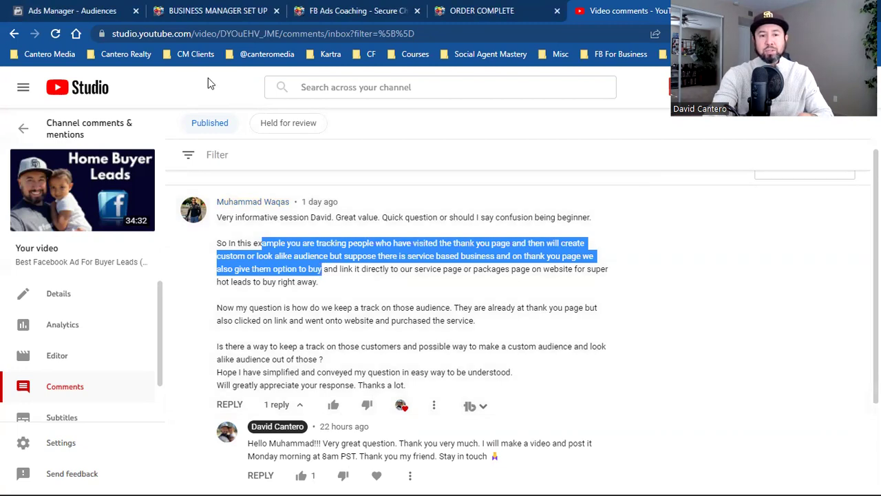
Review the Business Manager setup page from its training video to the one-payment offer for The Five Step Blueprint.
left_click(211, 10)
scroll(491, 241, "down", 8)
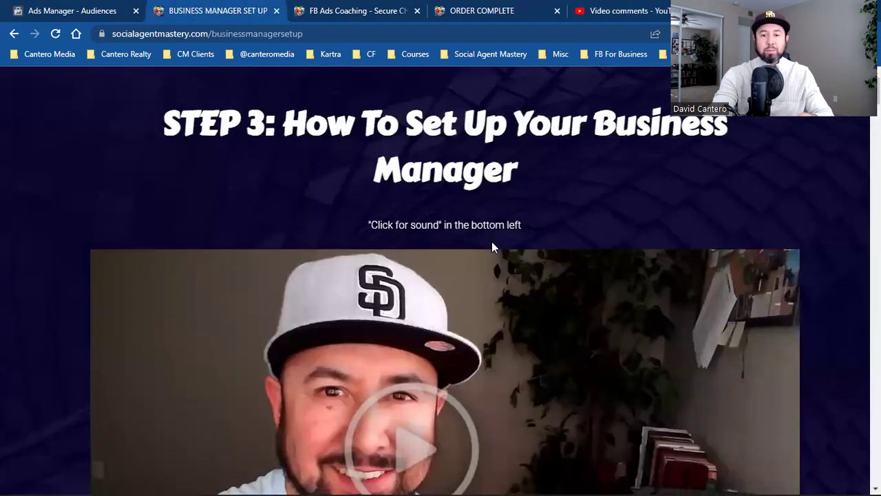
scroll(493, 241, "down", 5)
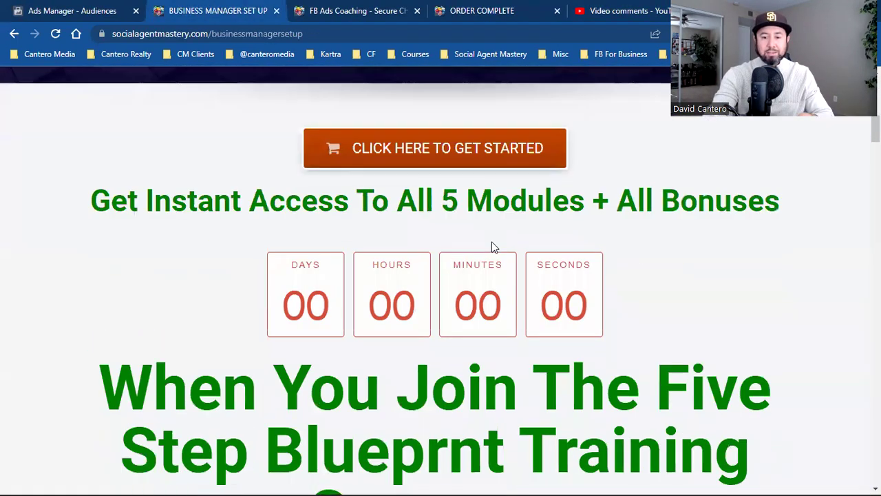
scroll(493, 242, "down", 4)
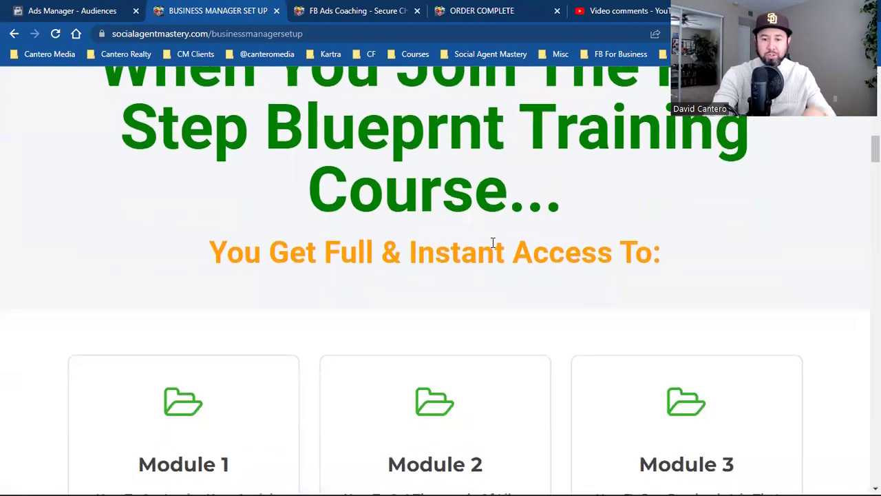
scroll(492, 242, "down", 10)
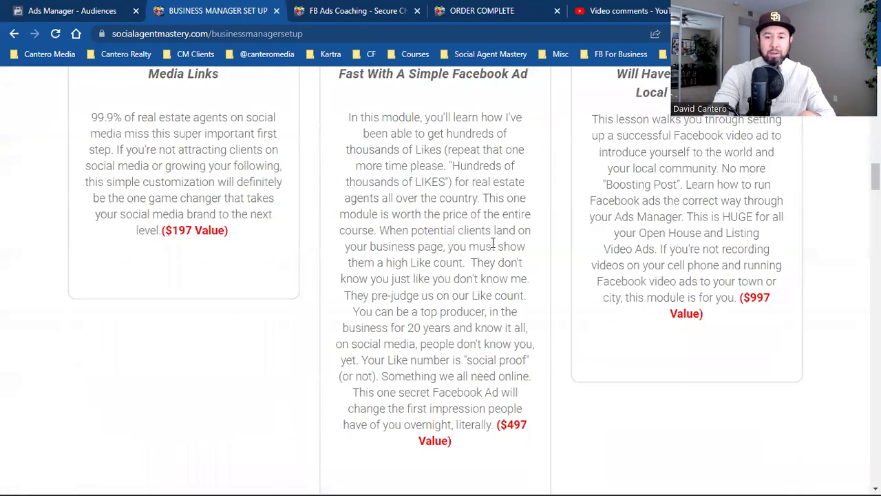
scroll(492, 242, "down", 15)
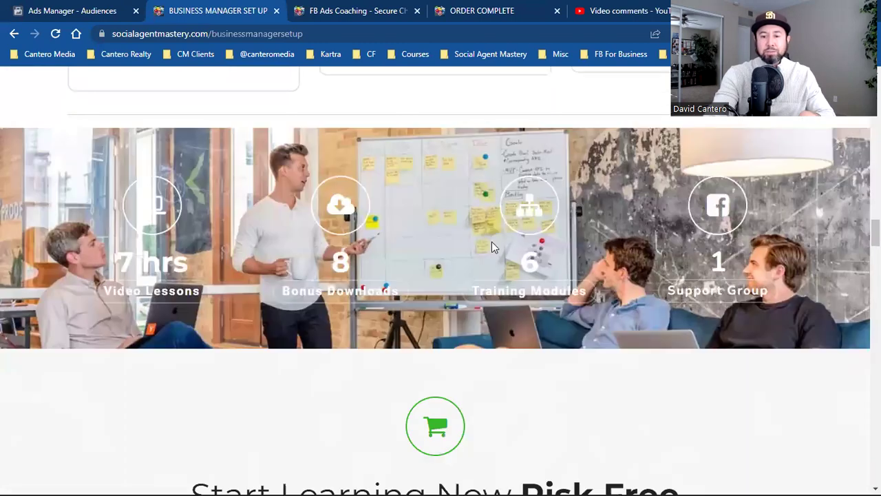
scroll(492, 245, "down", 15)
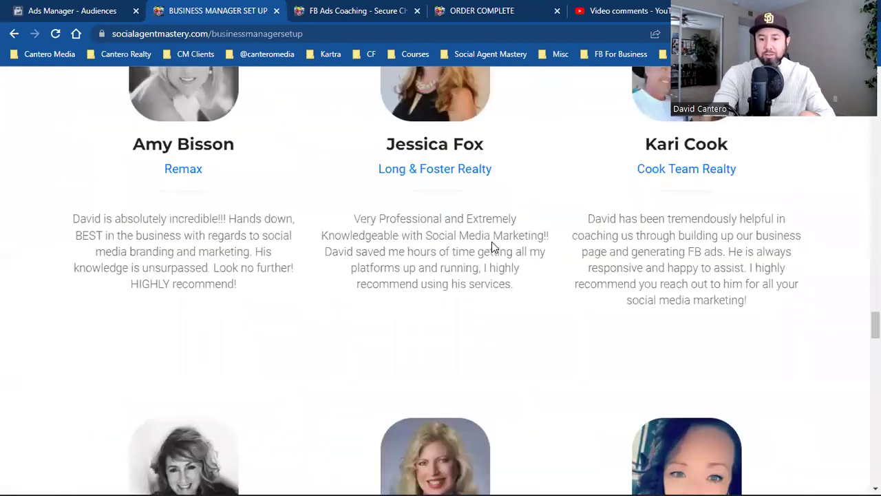
scroll(493, 243, "down", 1)
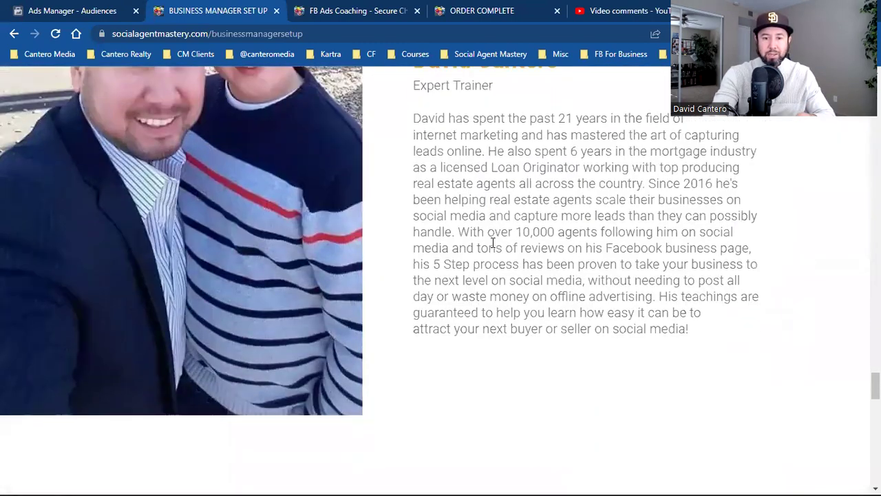
scroll(492, 244, "up", 3)
scroll(493, 245, "down", 8)
scroll(492, 241, "down", 5)
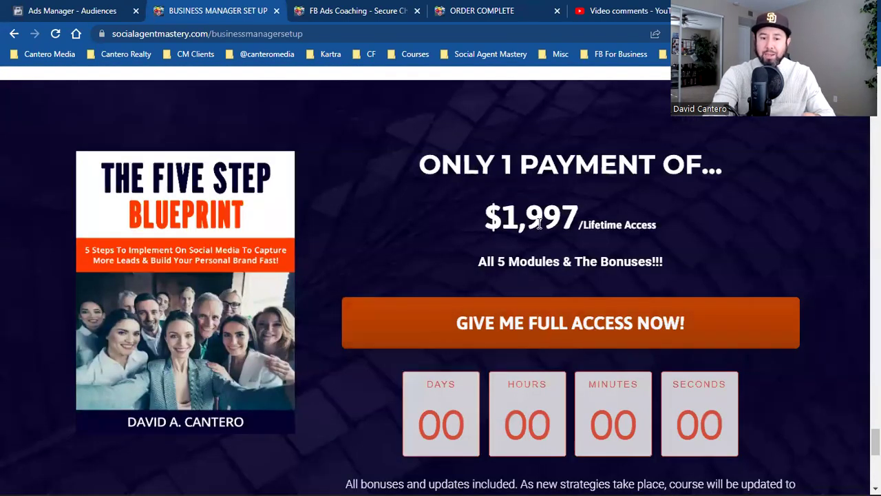
scroll(536, 304, "down", 1)
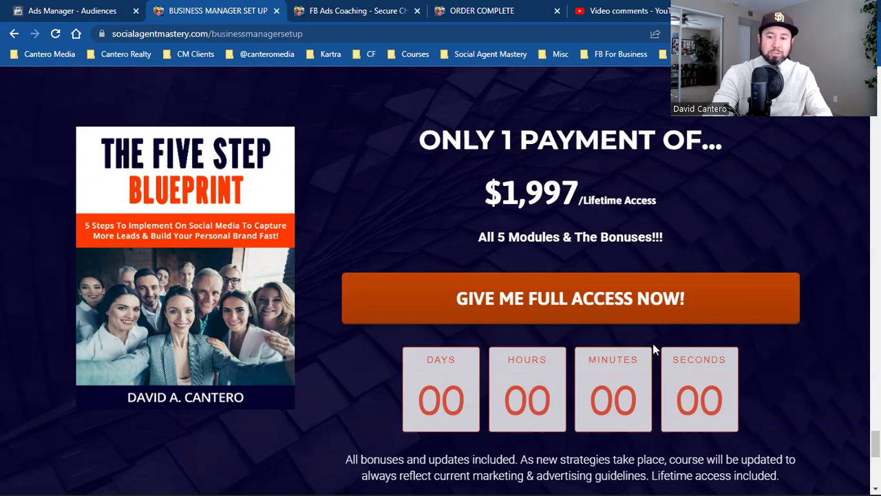
Try to open the full-access offer link from the Business Manager setup page and return to that page.
left_click(587, 307)
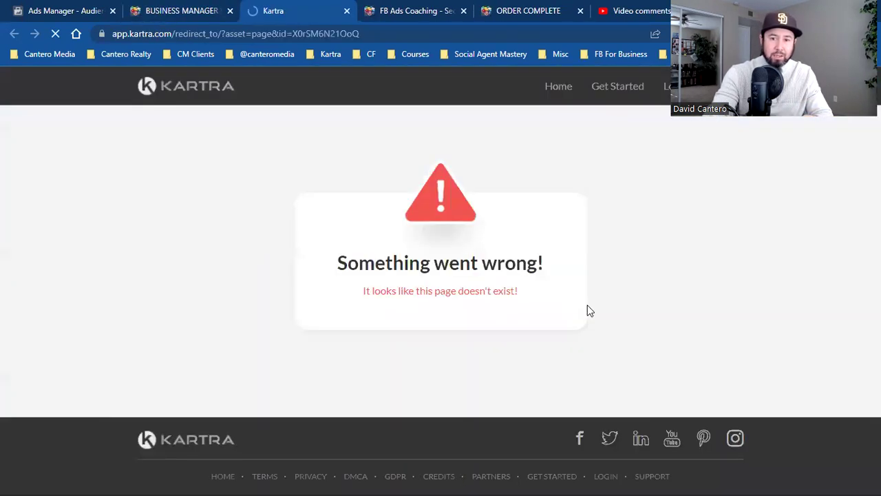
left_click(347, 11)
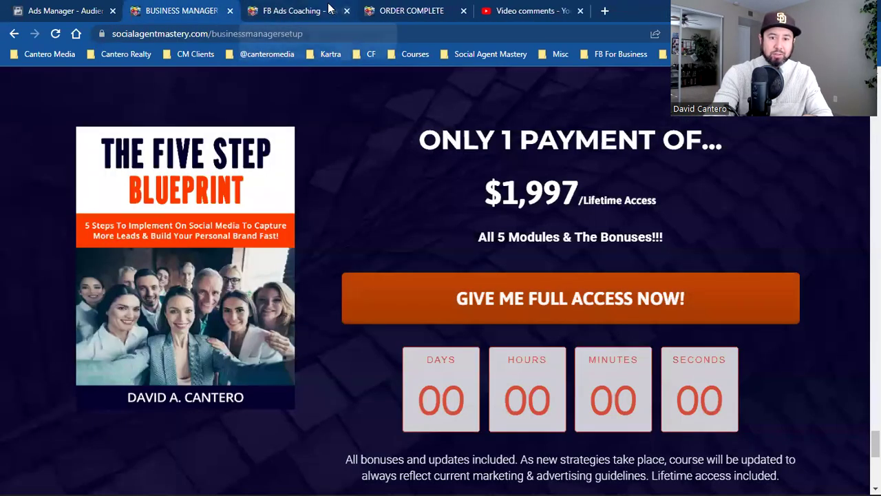
left_click(328, 7)
left_click(402, 7)
left_click(295, 7)
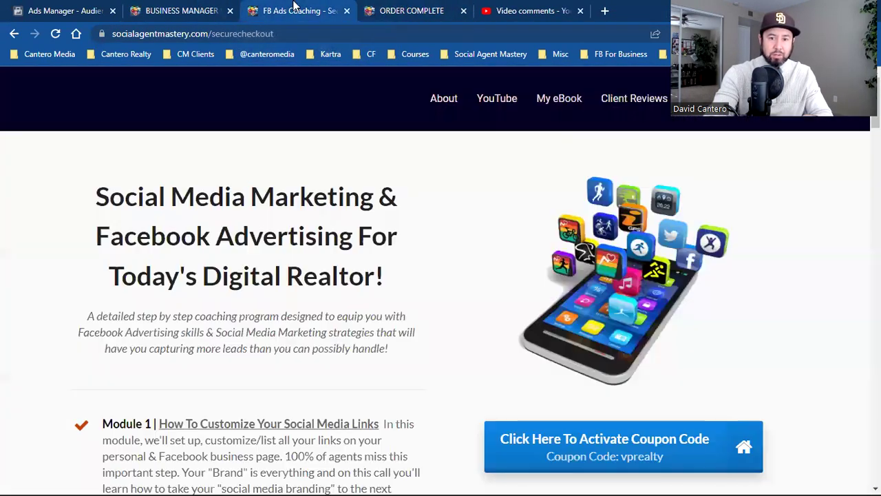
left_click(194, 8)
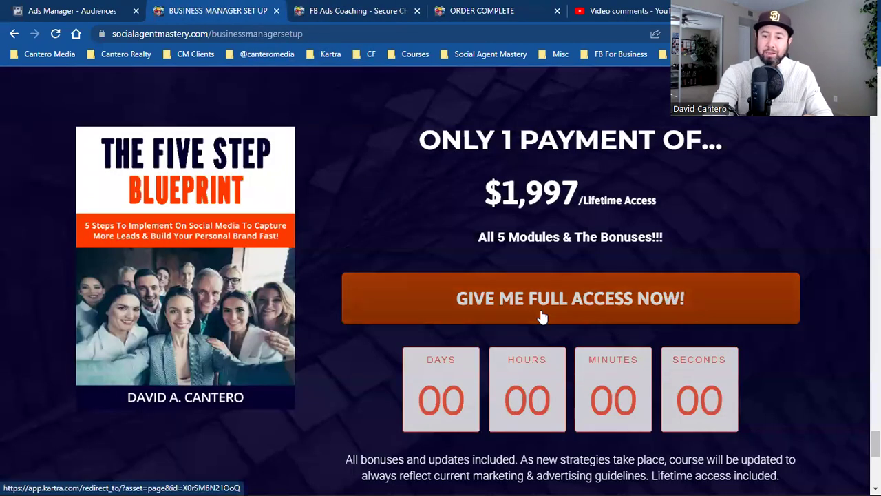
Examine the secure checkout page's headline, module list and coupon code offer.
left_click(365, 6)
scroll(515, 226, "down", 3)
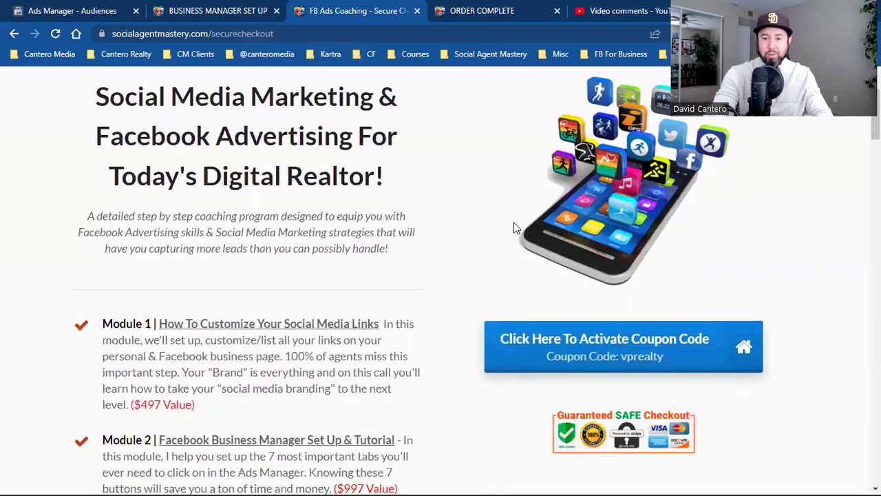
scroll(515, 224, "down", 1)
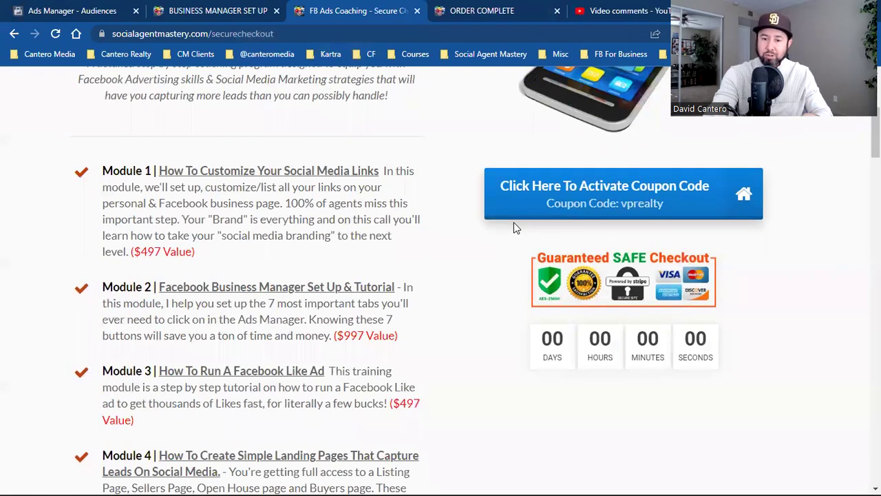
scroll(515, 227, "down", 4)
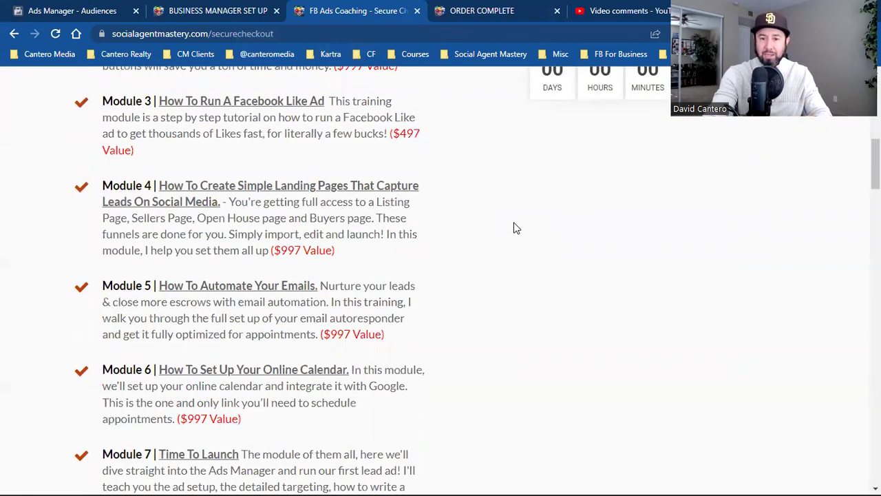
scroll(515, 227, "up", 9)
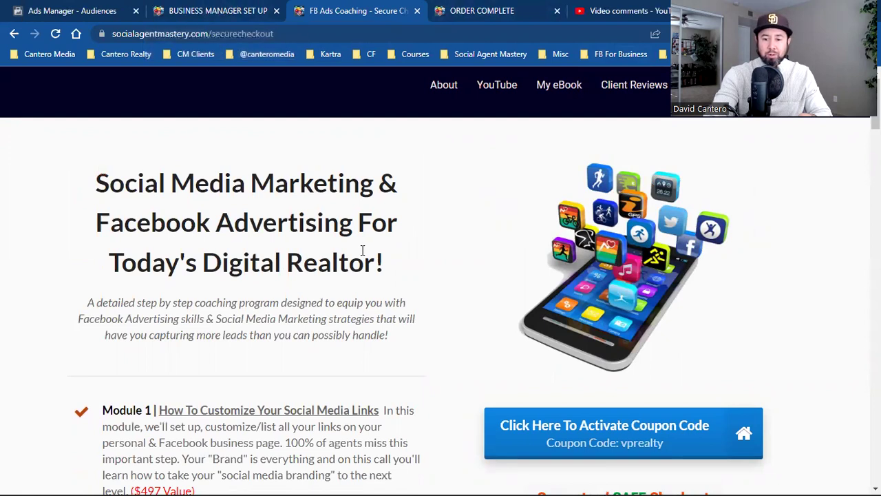
scroll(362, 249, "down", 2)
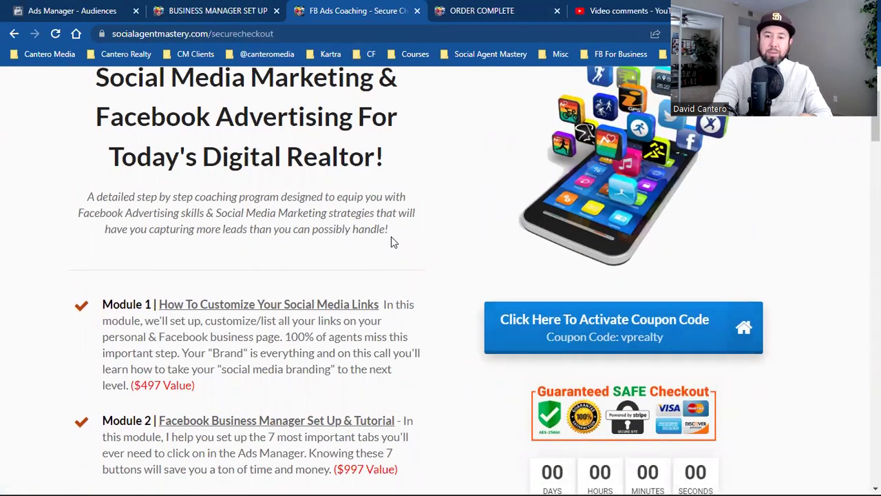
Open the order-complete page and reveal its full web address.
left_click(472, 7)
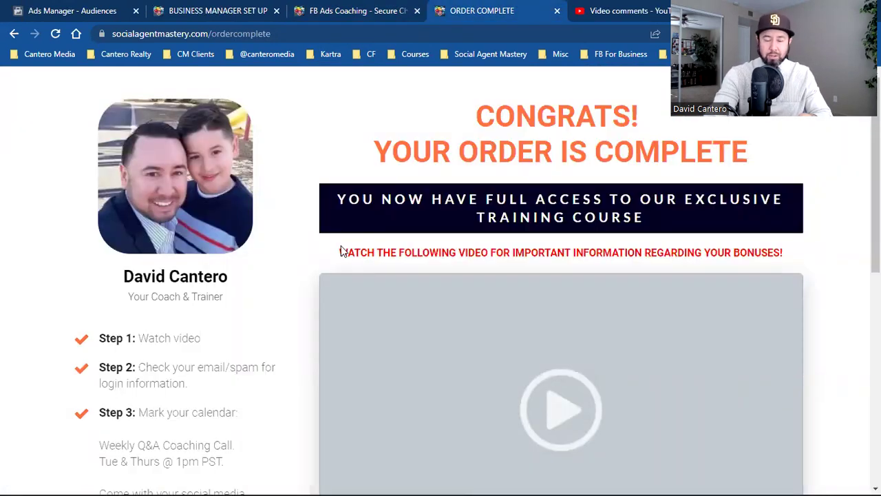
left_click(242, 39)
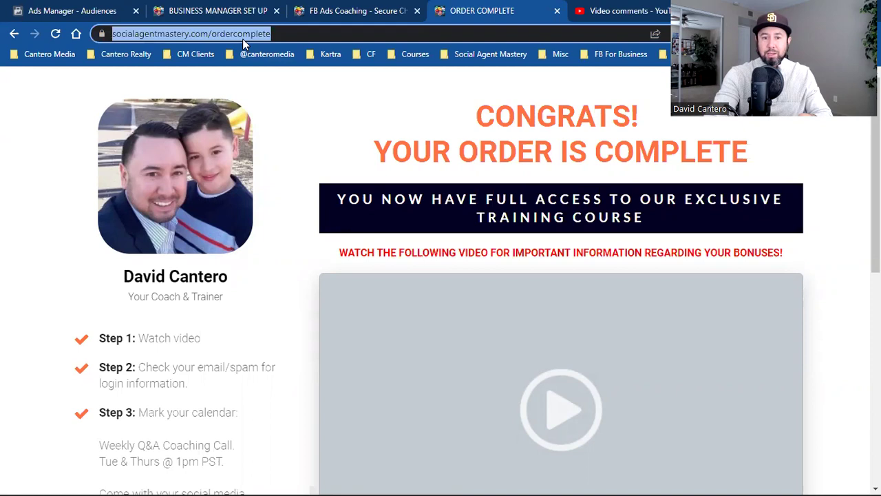
triple_click(243, 39)
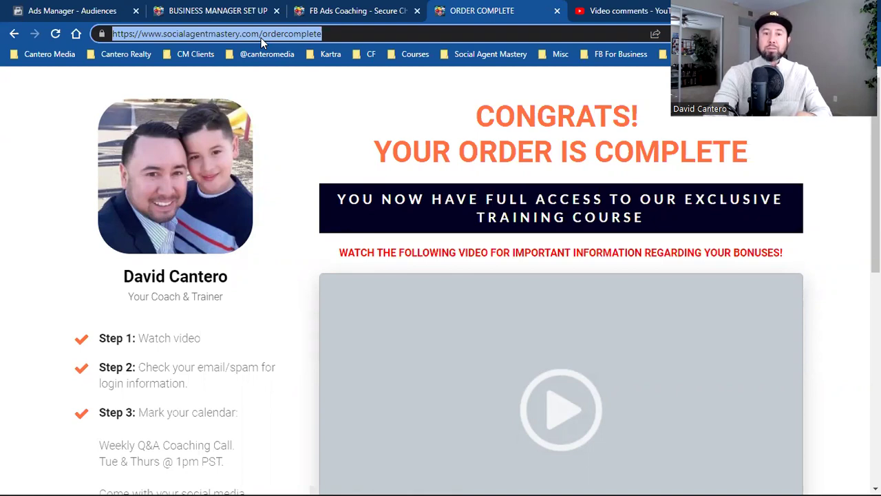
Reveal the secure checkout page's full web address and return to the Business Manager setup page.
left_click(335, 11)
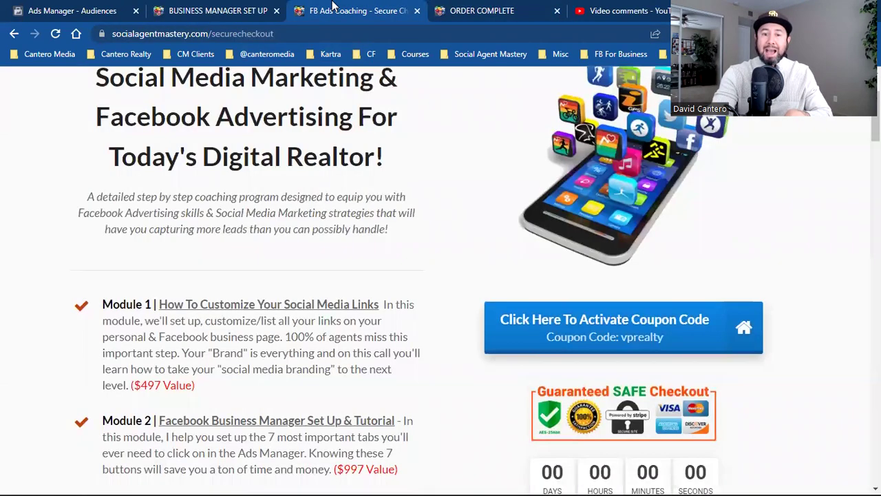
left_click(243, 29)
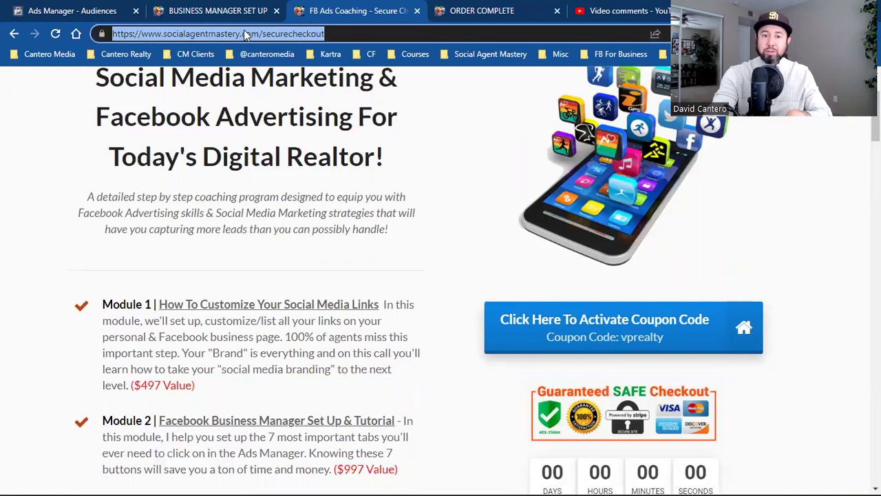
left_click(231, 7)
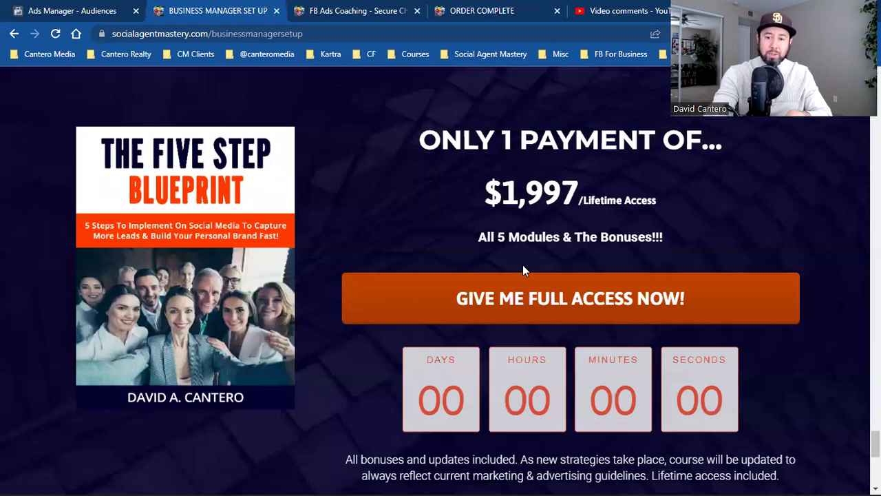
Return to the secure checkout page and highlight the "securecheckout" part of its web address.
left_click(346, 9)
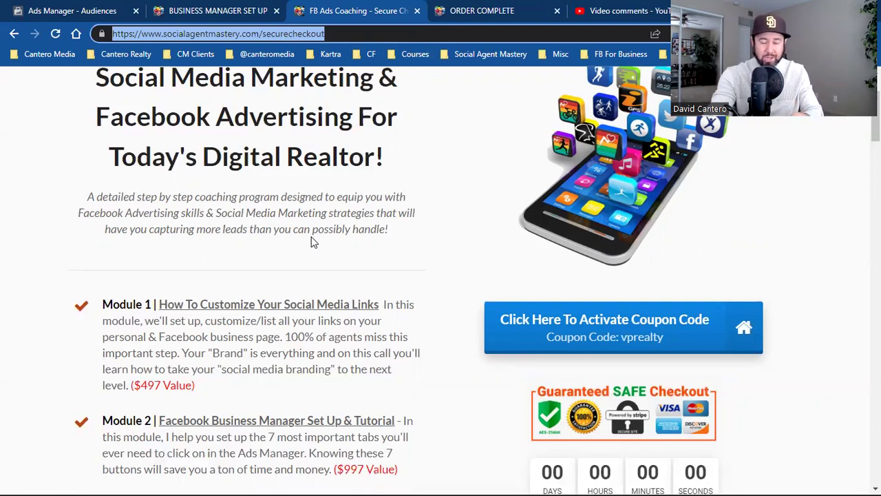
double_click(294, 34)
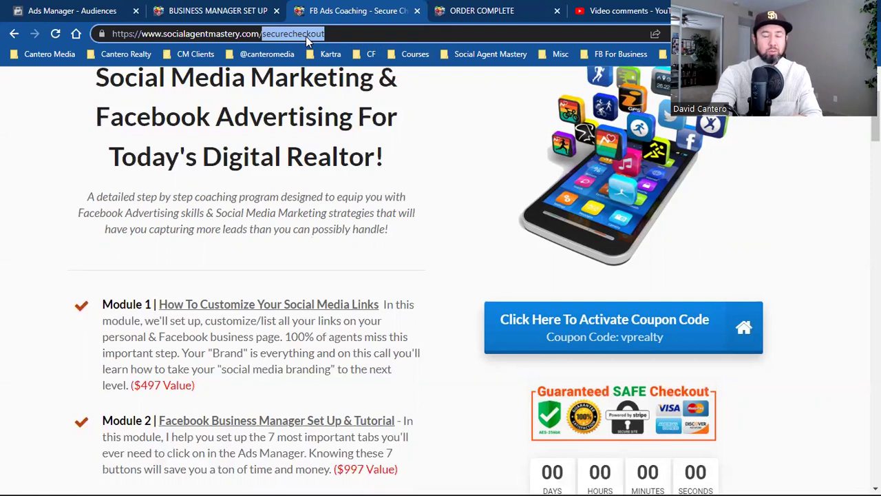
triple_click(305, 36)
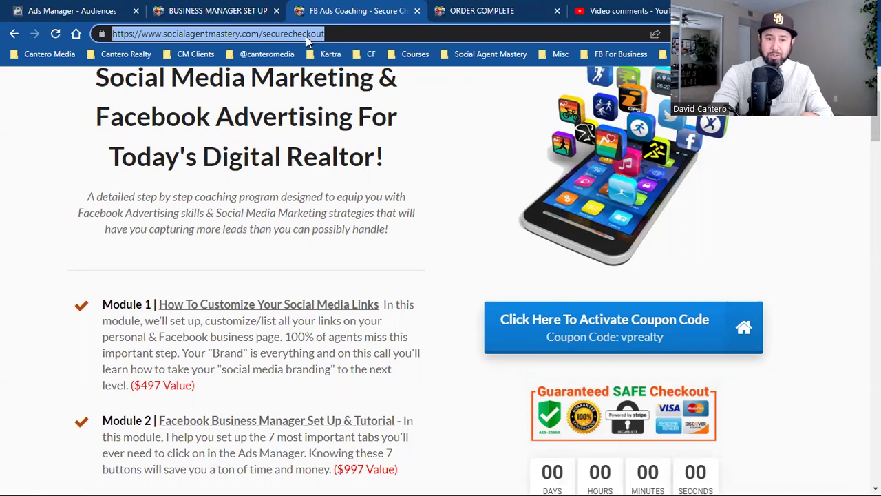
scroll(299, 199, "up", 2)
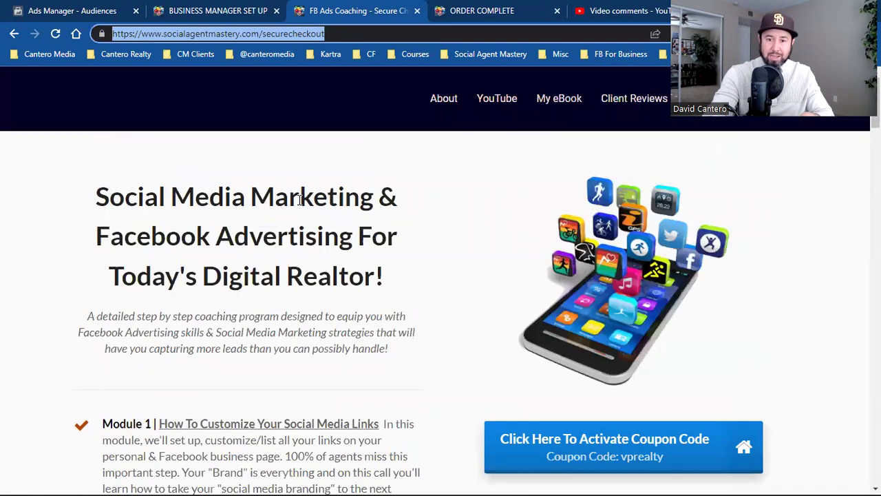
double_click(284, 34)
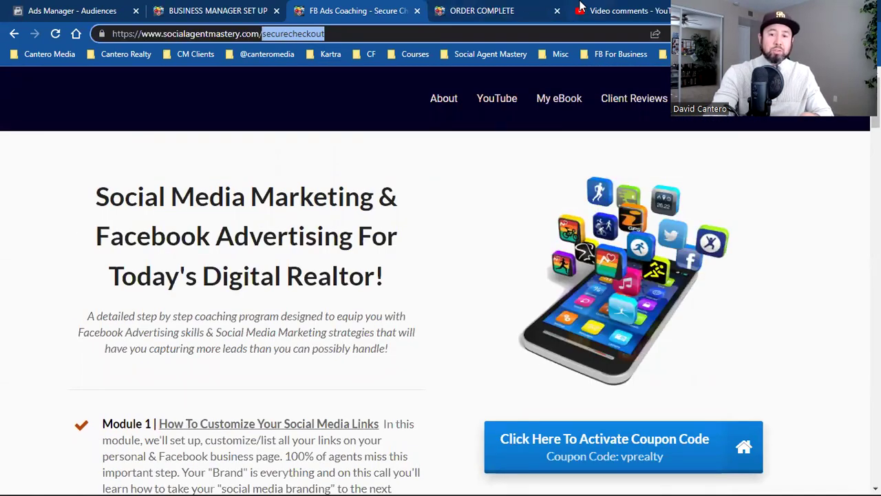
Highlight "ordercomplete" in the order-complete page's web address and select the secure checkout page's full address.
left_click(481, 6)
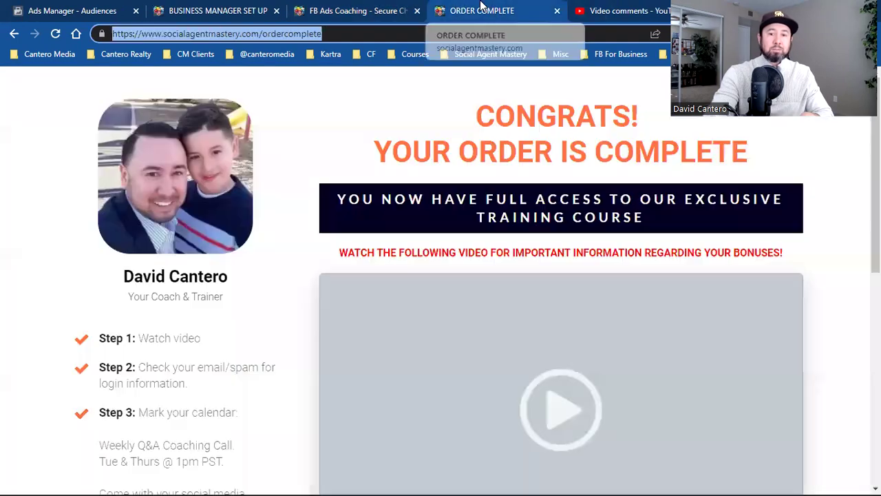
double_click(298, 36)
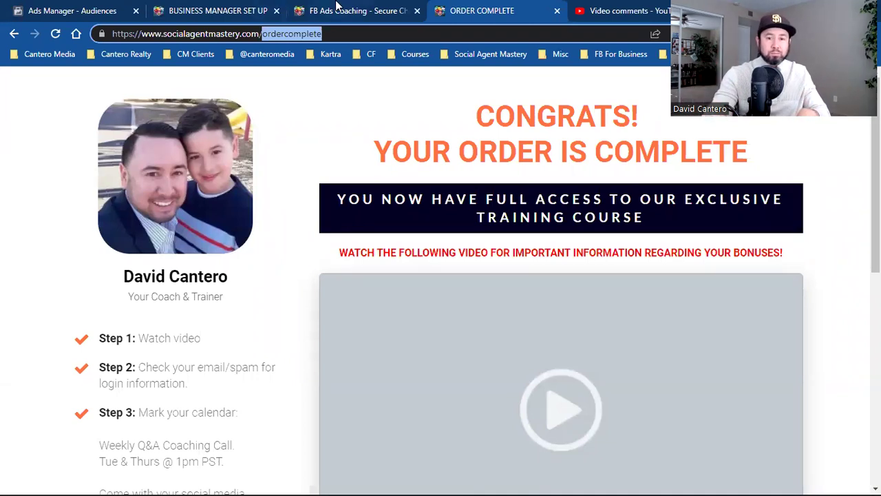
left_click(337, 6)
left_click(267, 32)
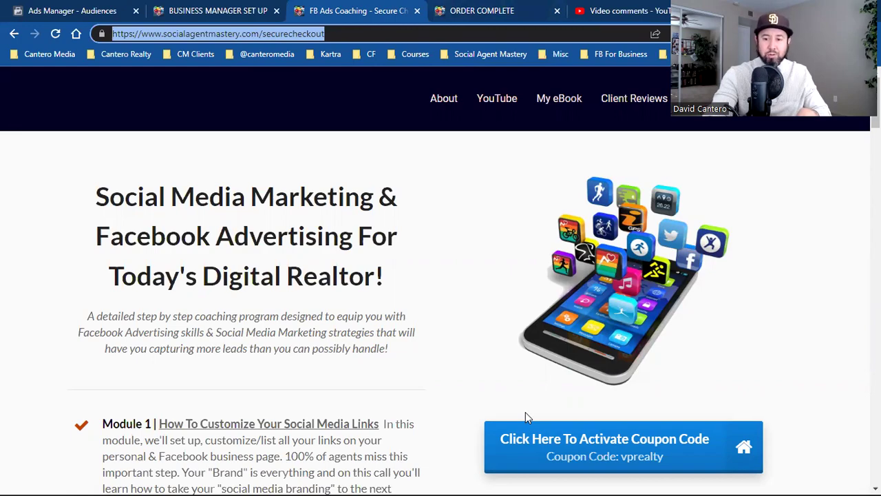
Return to the Ads Manager Audiences page and look at the full tools overview and the audience creation options.
key("ctrl+1")
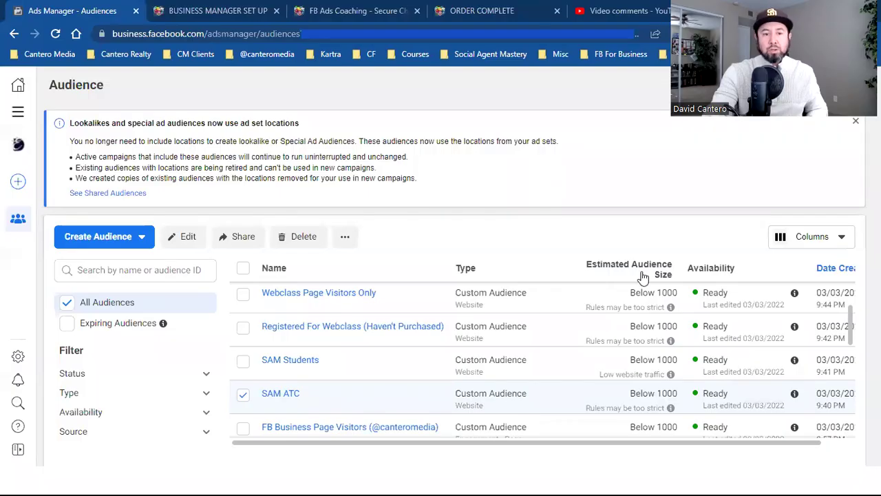
left_click(18, 111)
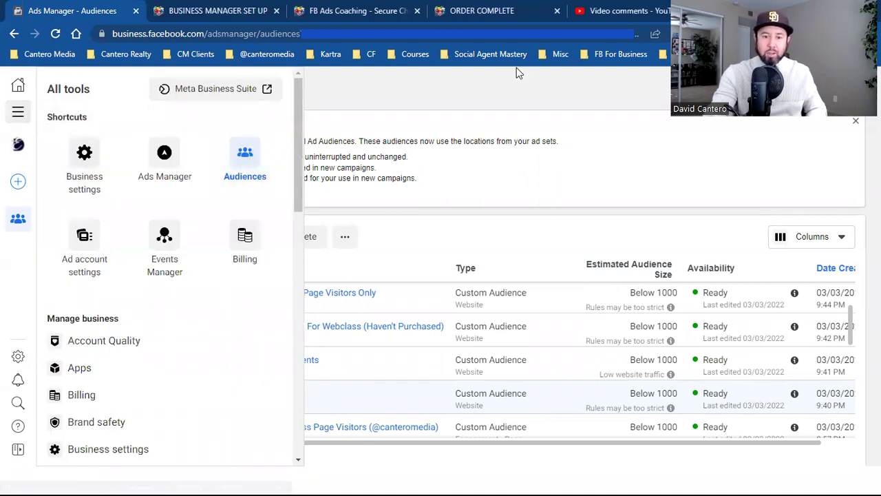
left_click(506, 111)
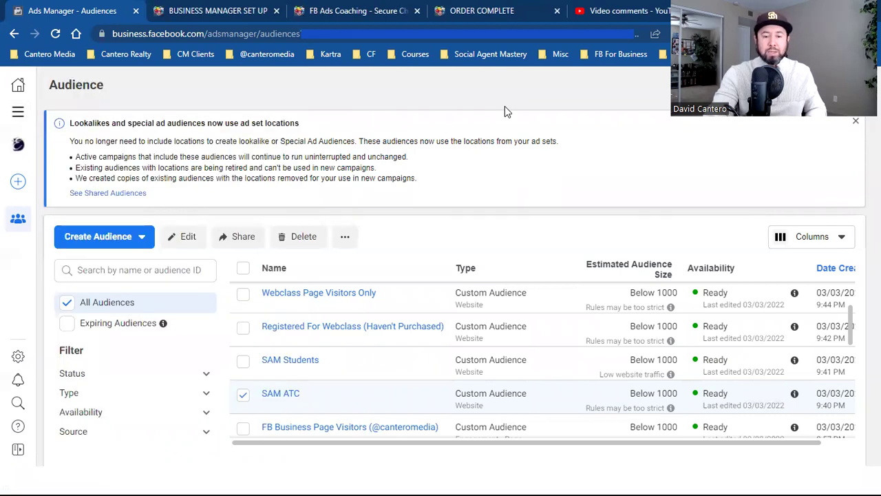
left_click(101, 238)
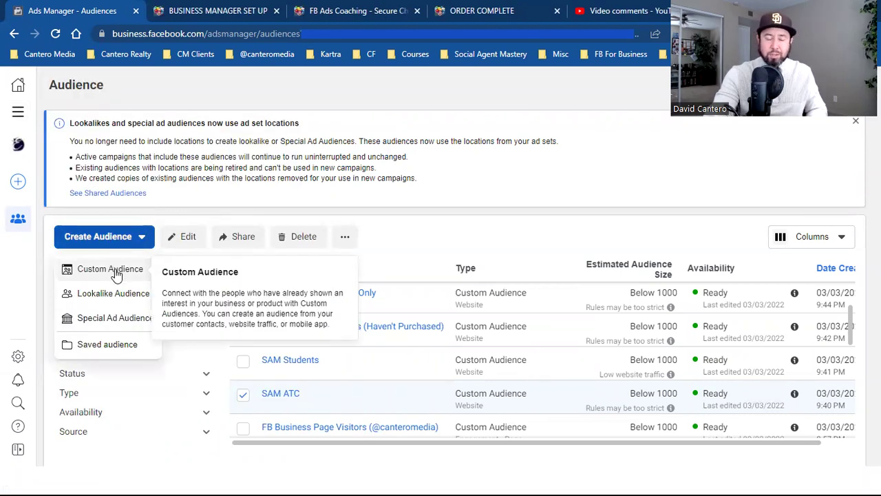
left_click(482, 167)
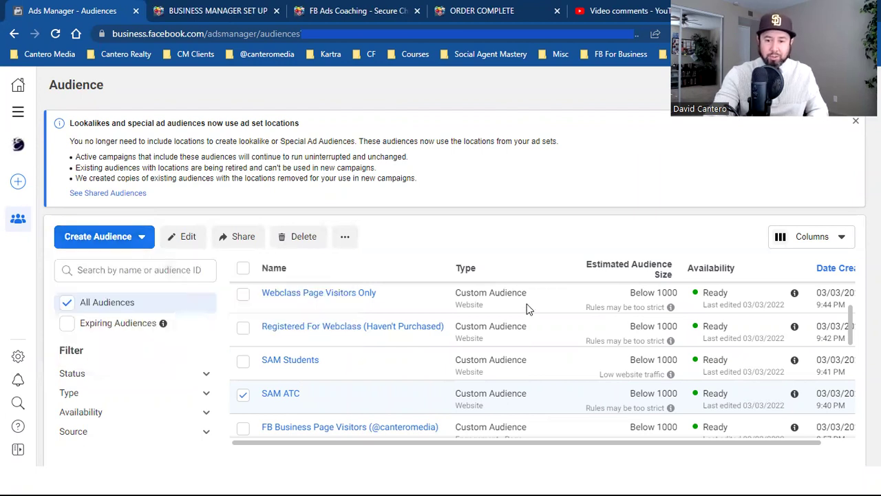
Look through the list of existing custom and lookalike audiences and return to the start of the list.
scroll(530, 314, "down", 2)
scroll(531, 314, "up", 3)
scroll(531, 314, "down", 4)
scroll(531, 314, "down", 5)
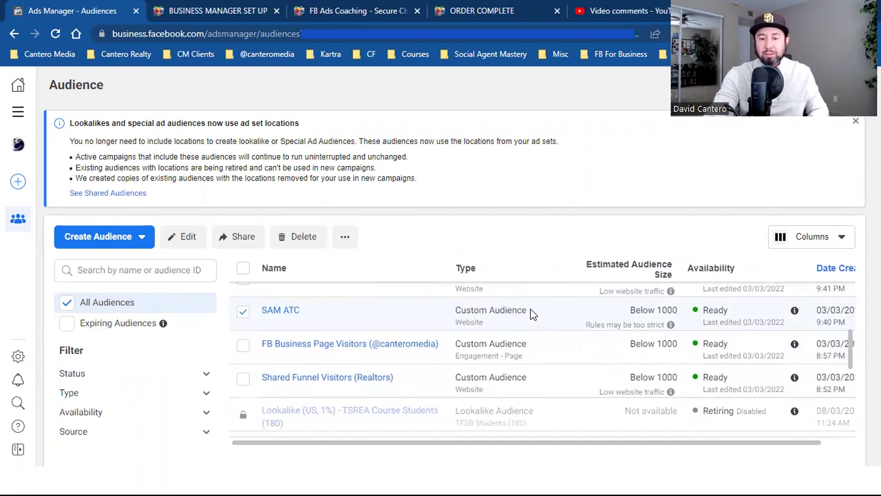
scroll(531, 314, "up", 10)
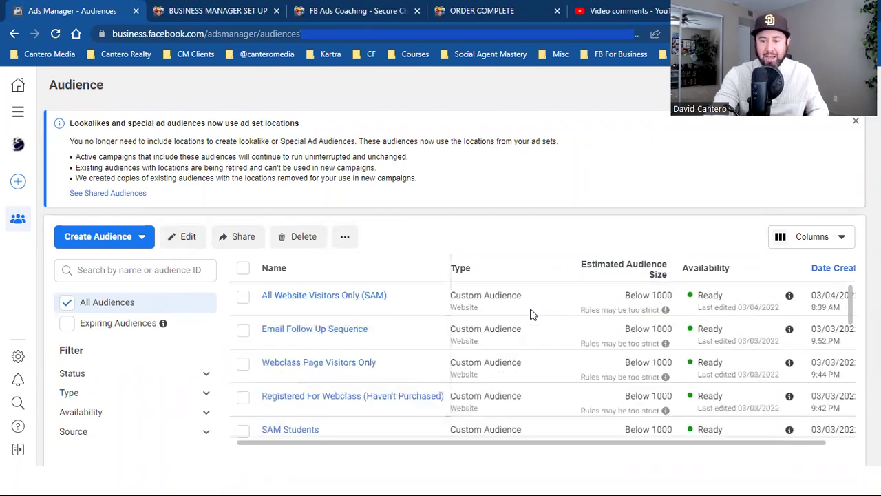
scroll(530, 314, "left", 1)
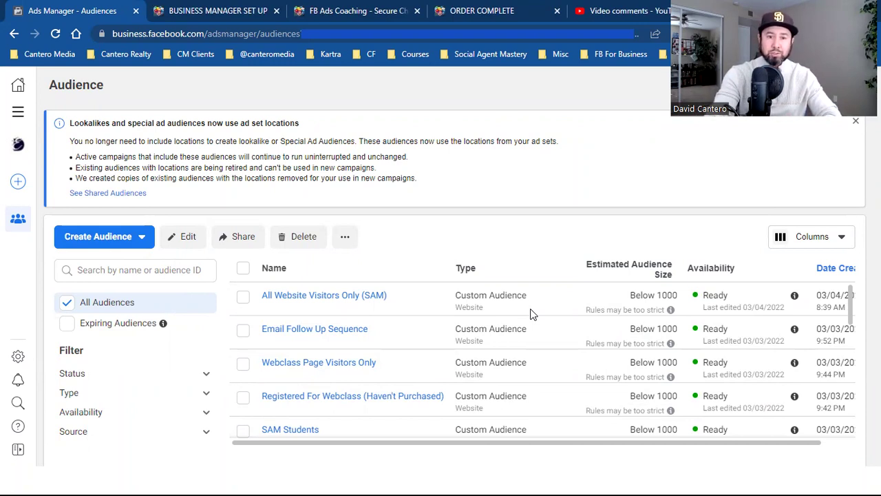
Go back to the YouTube comment and highlight its passage about the option to buy and linking to the service or packages page.
left_click(317, 7)
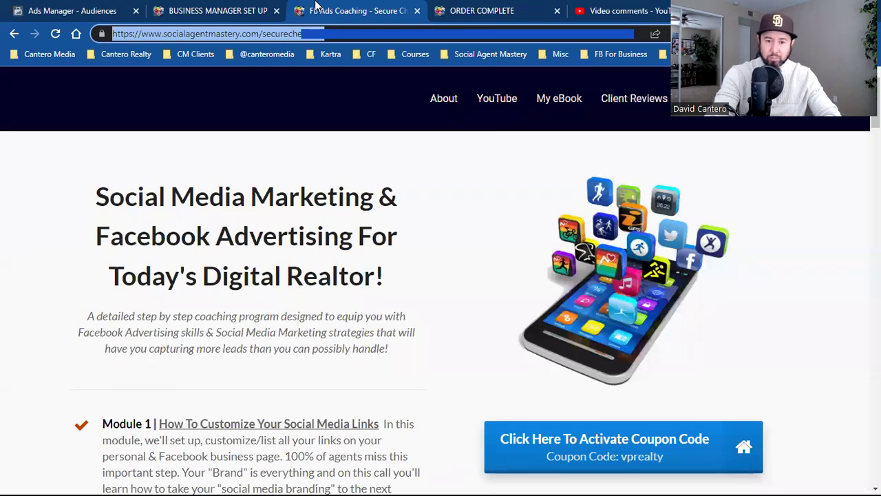
left_click(487, 7)
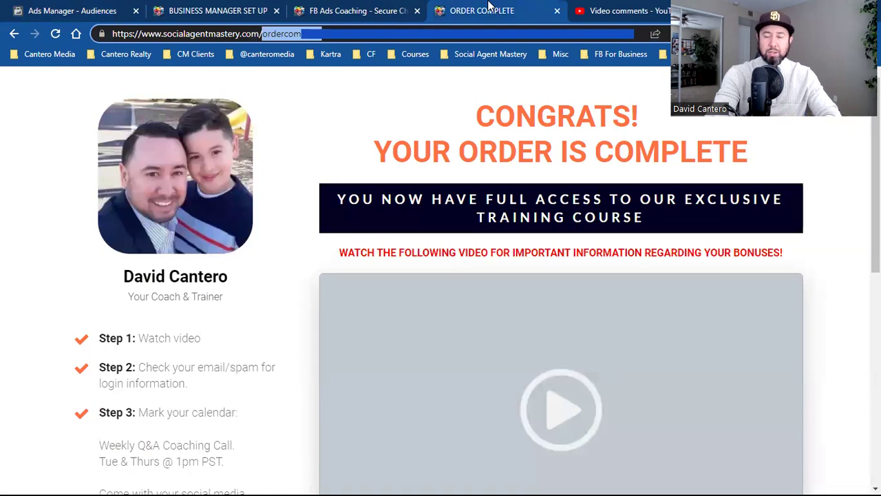
left_click(622, 9)
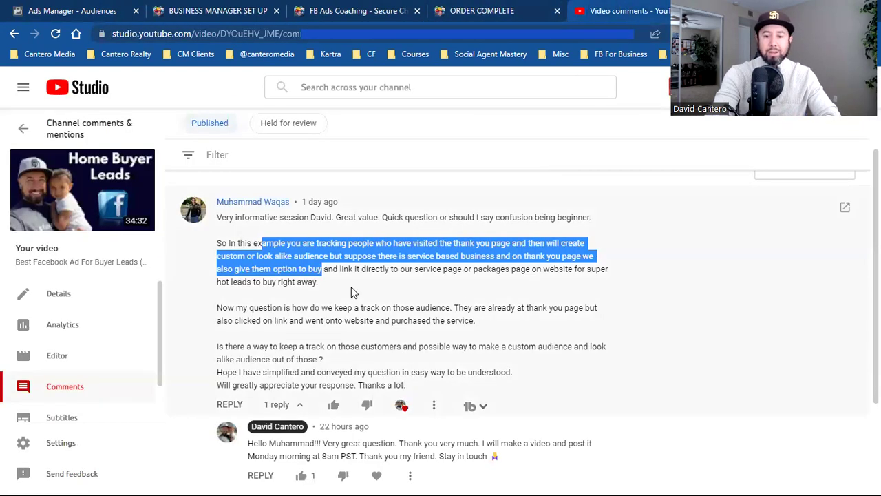
left_click(488, 256)
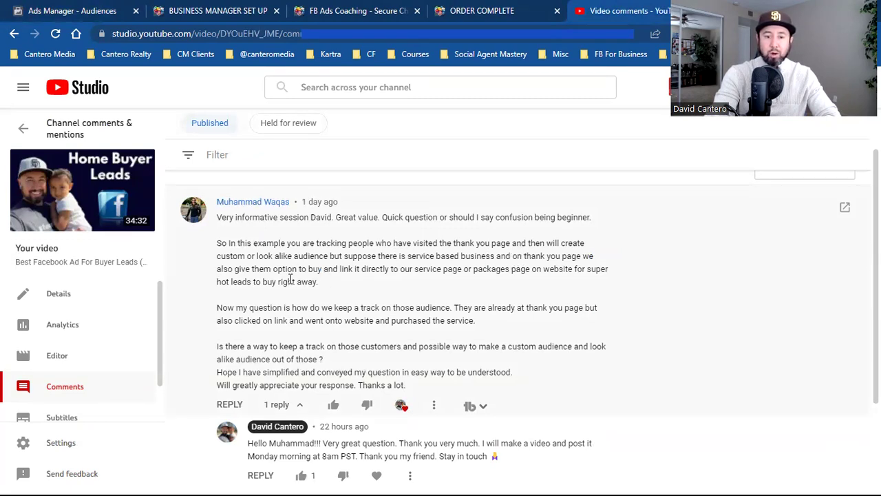
left_click_drag(283, 269, 384, 286)
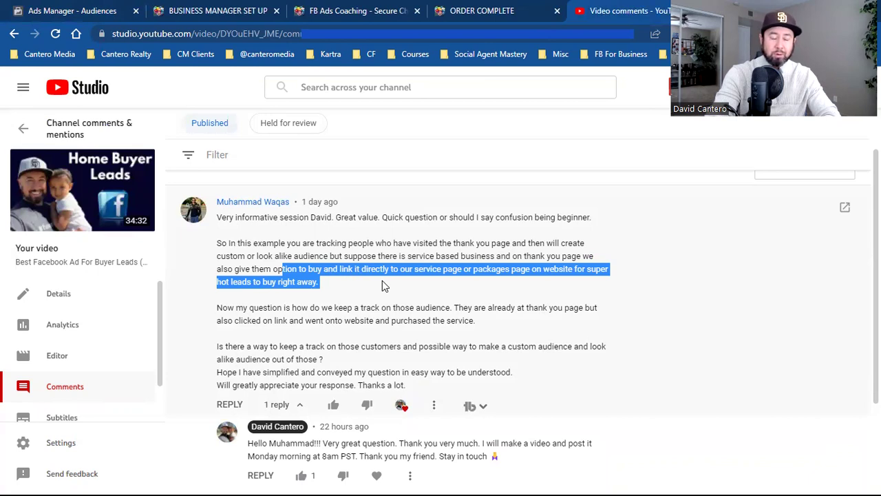
Highlight the comment's question about keeping track of visitors who clicked from the thank-you page and purchased the service.
left_click(281, 308)
left_click_drag(281, 308, 457, 311)
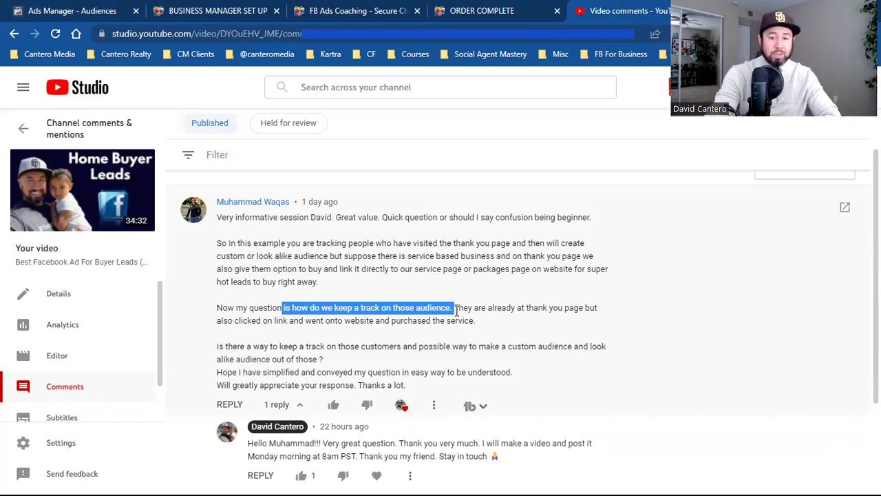
left_click_drag(456, 311, 476, 321)
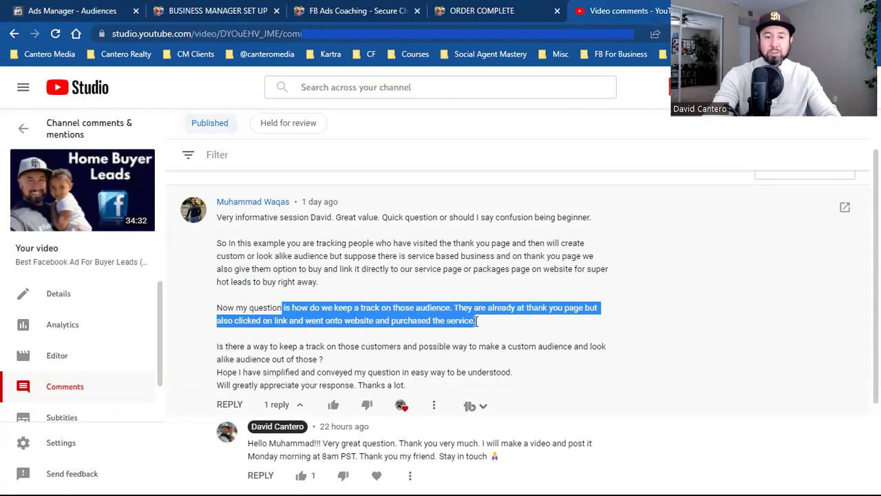
Highlight the comment's question about a custom and lookalike audience of customers, then only the words "alike audience".
double_click(366, 346)
left_click_drag(365, 348, 376, 357)
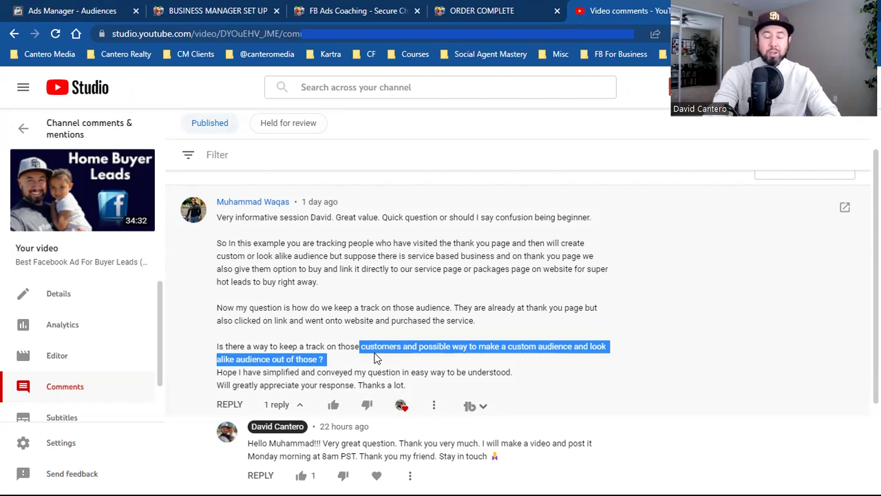
left_click(249, 361)
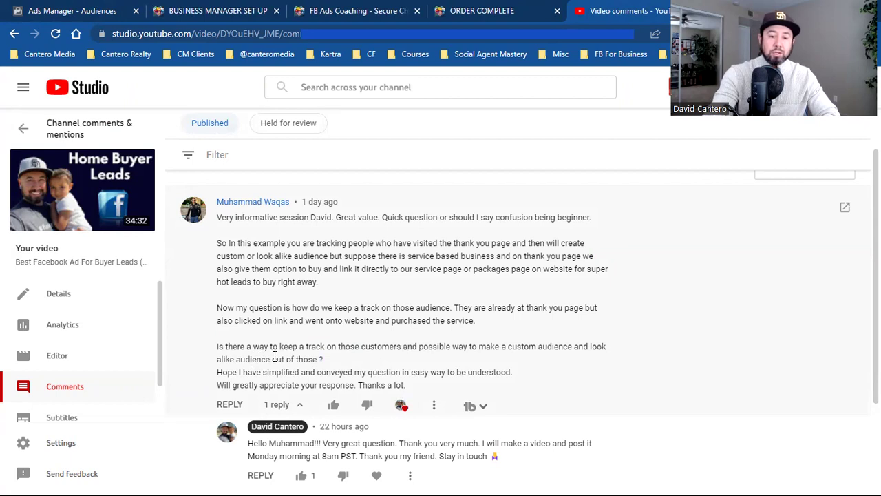
left_click_drag(270, 359, 216, 356)
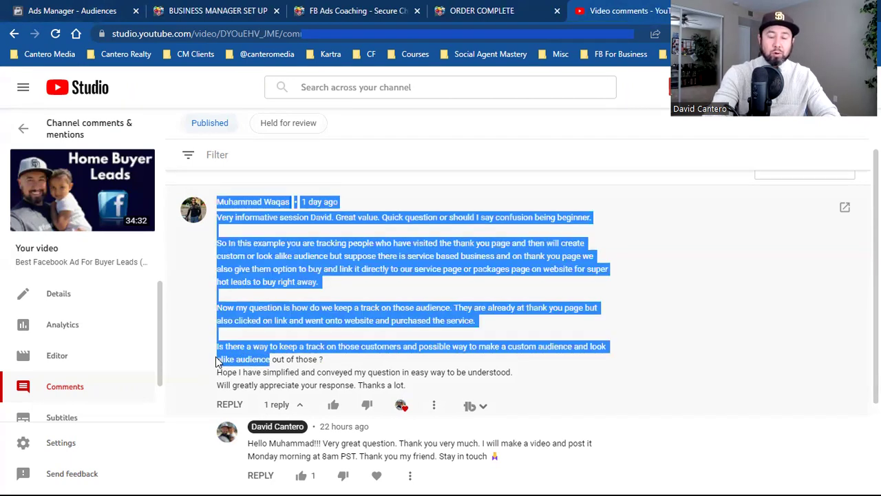
left_click(216, 356)
left_click_drag(271, 358, 216, 358)
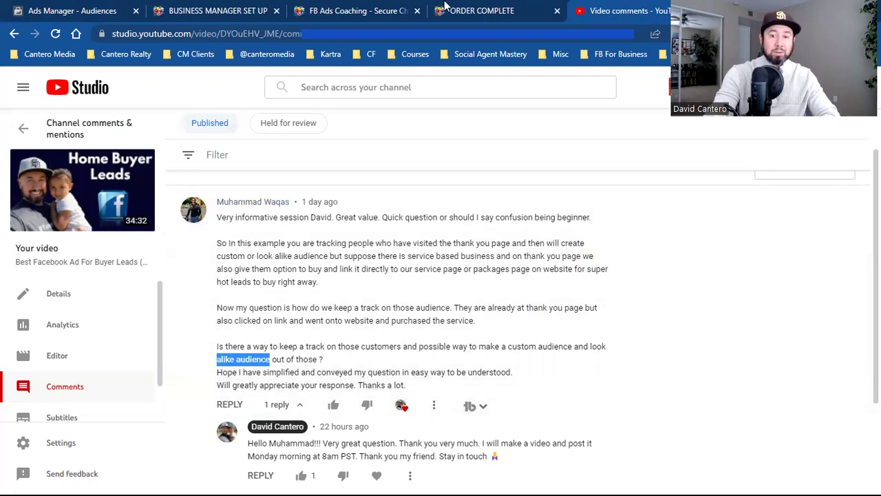
Review the order-complete page and the Audiences list, and view the order-complete page down to its social media links.
left_click(475, 10)
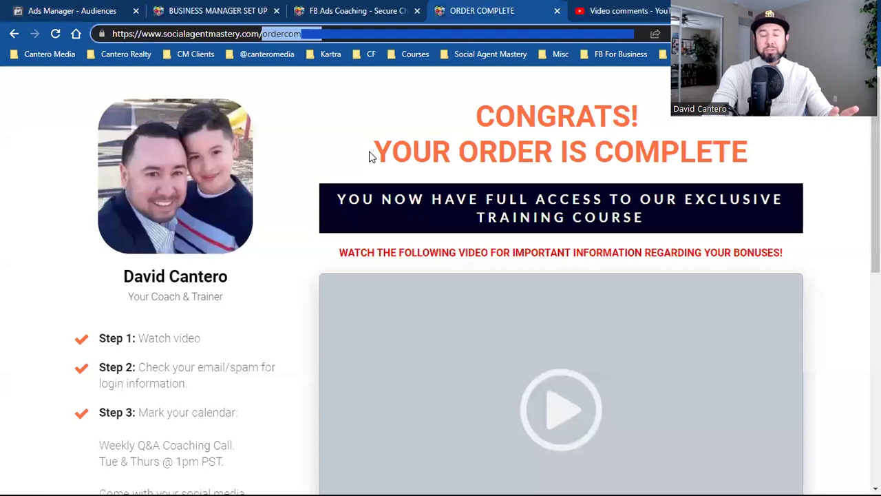
left_click(283, 34)
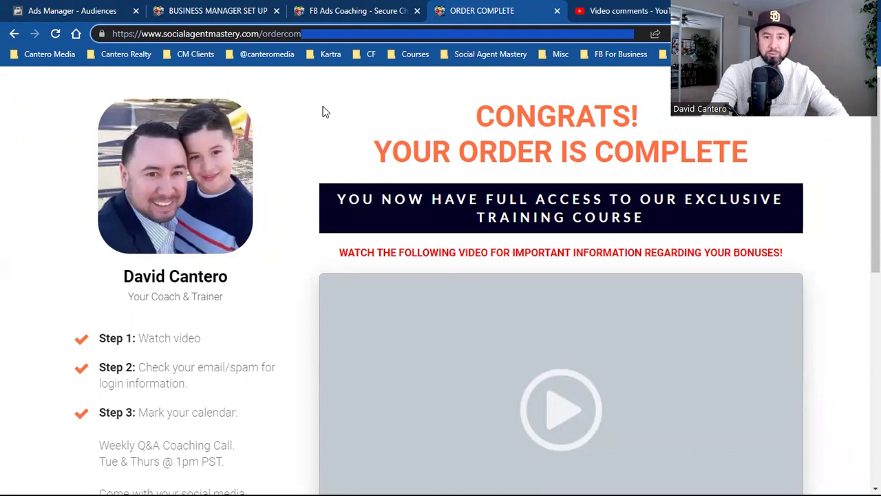
left_click(118, 5)
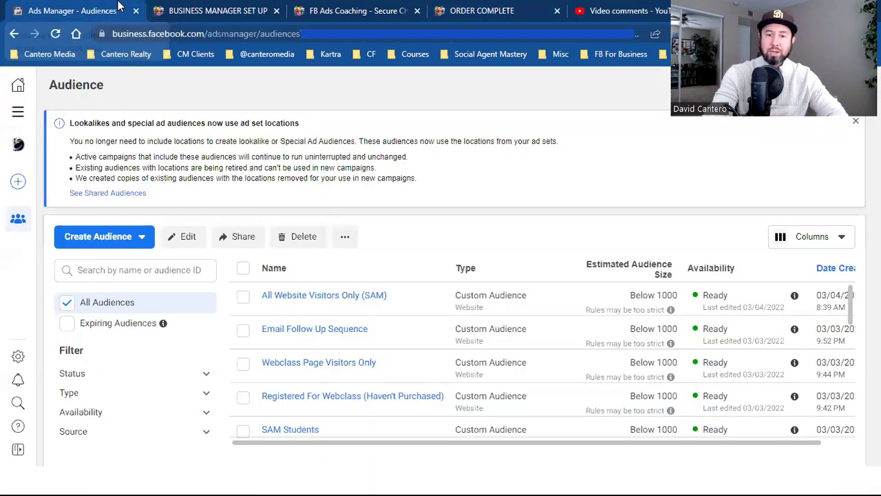
left_click(518, 5)
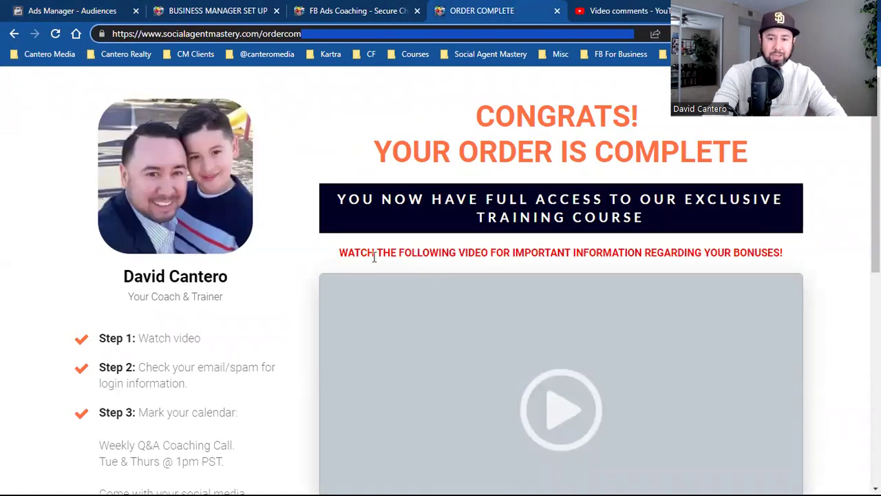
scroll(374, 256, "down", 6)
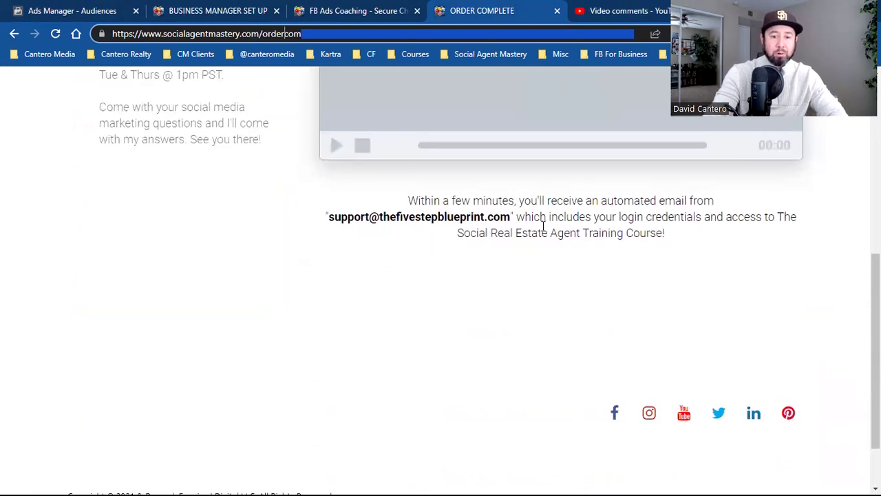
Highlight the YouTube comment's words about linking directly to the service or packages page and return to the order-complete page.
left_click(615, 11)
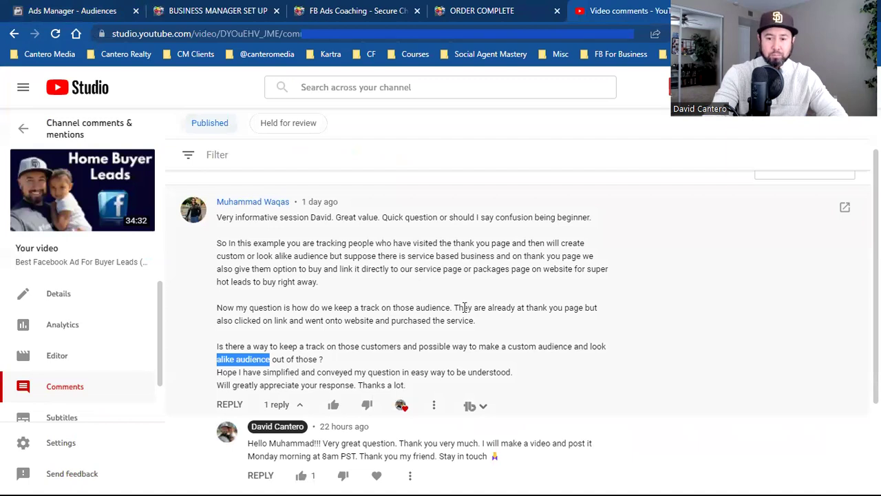
left_click_drag(355, 268, 406, 285)
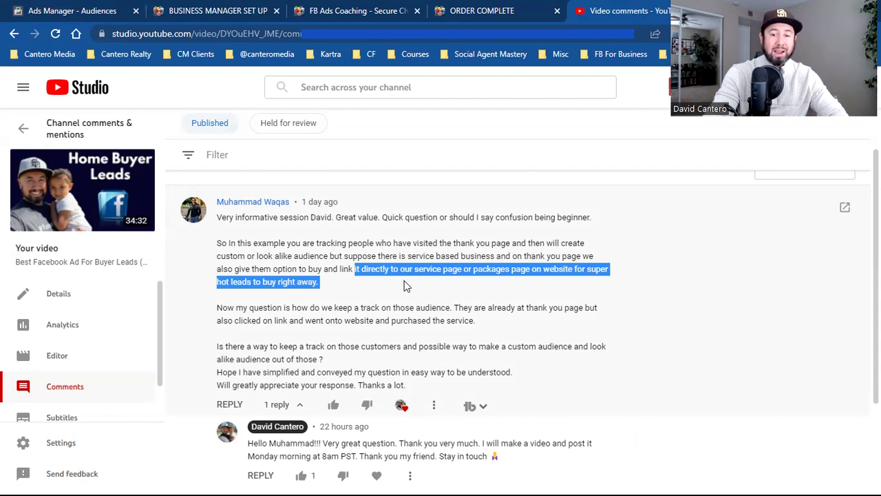
left_click(482, 8)
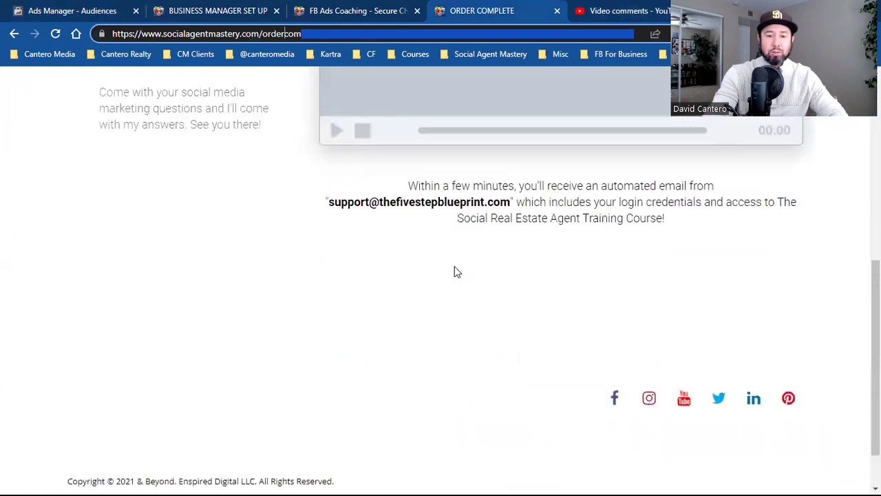
Open the Facebook page linked in the order-complete page's footer.
scroll(454, 268, "up", 10)
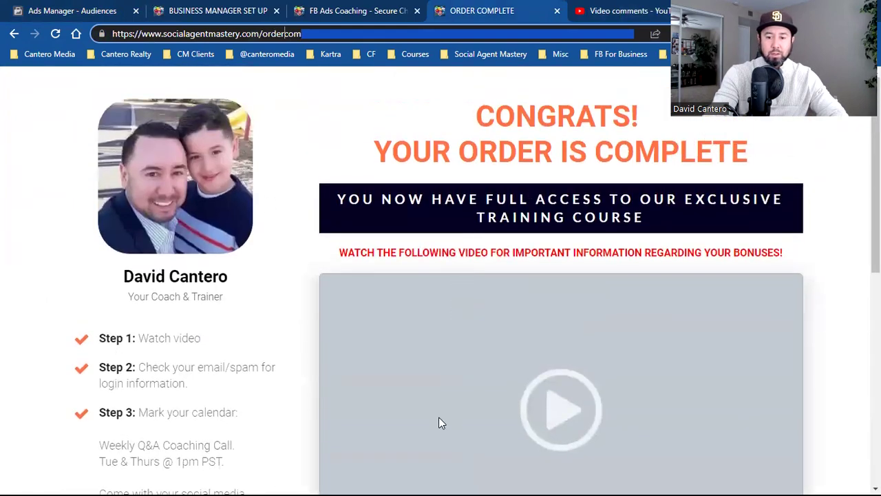
scroll(440, 422, "down", 10)
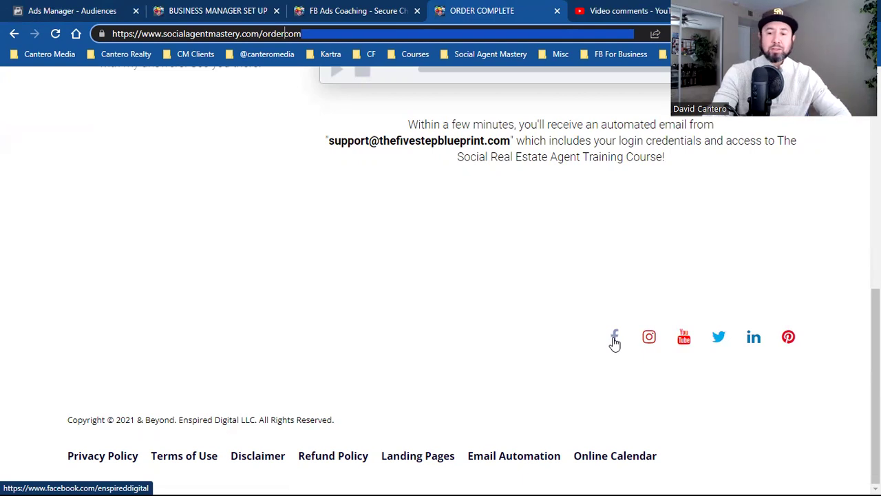
left_click(615, 339)
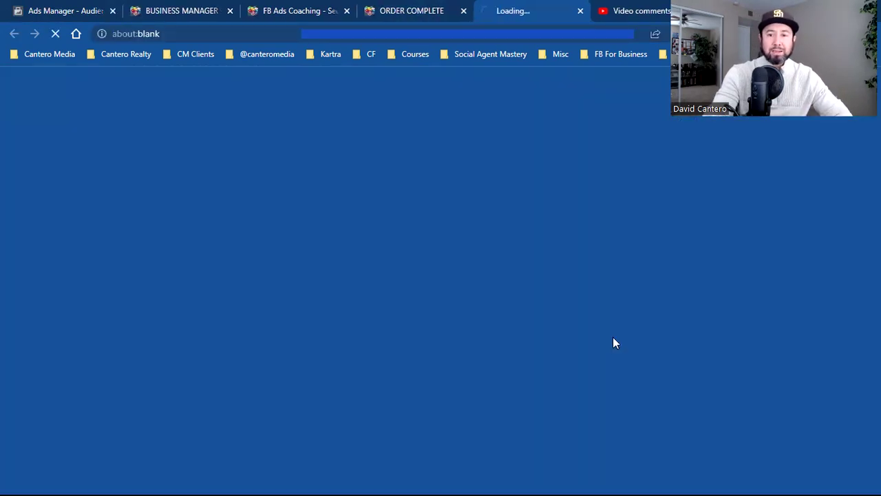
Replace "enspireddigital" in the Facebook page's web address with "cantreromedia" and load it.
left_click(201, 35)
key("ctrl+a")
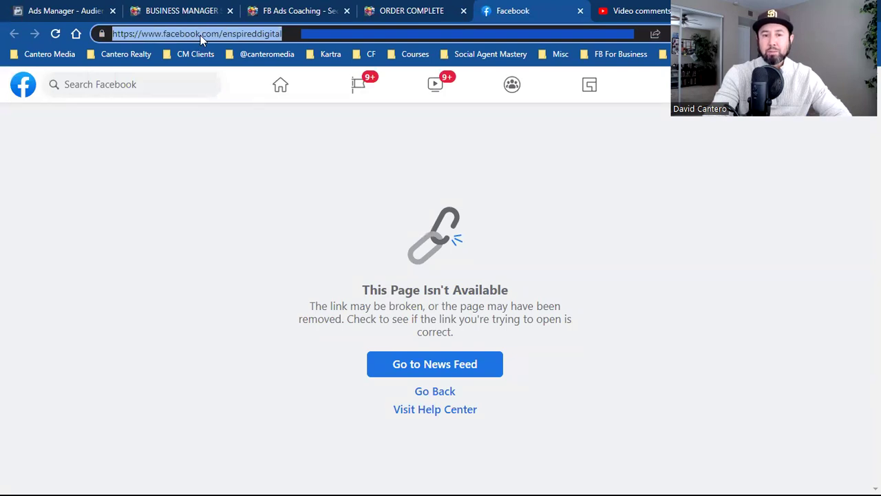
double_click(252, 33)
type("cam")
key("BackSpace")
type("ntreromedia")
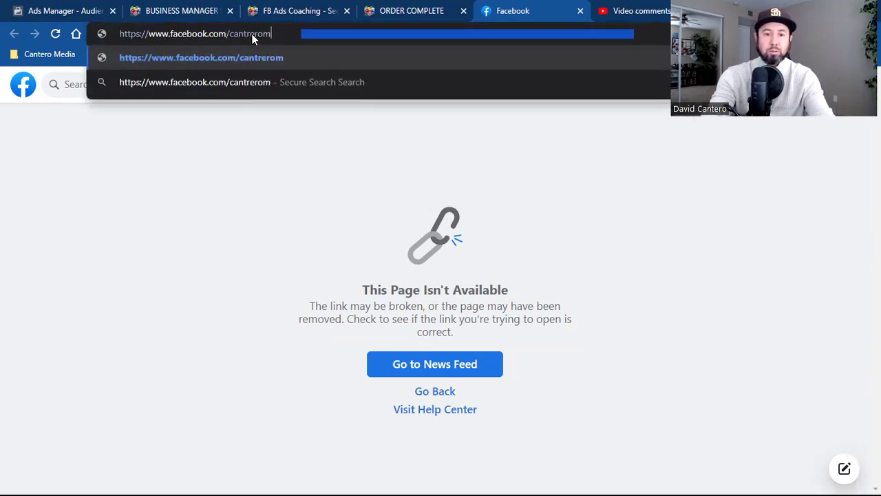
key("Return")
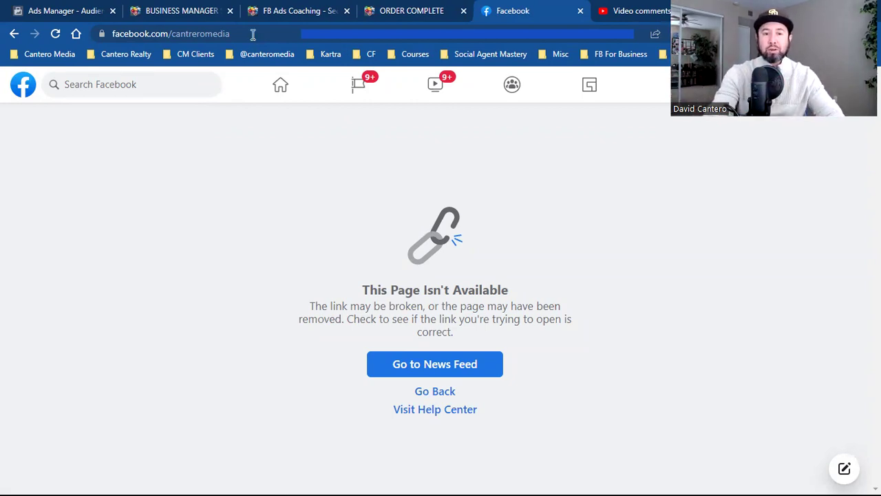
Copy the "facebook.com/cantreromedia" portion of the Facebook page's web address.
left_click(252, 34)
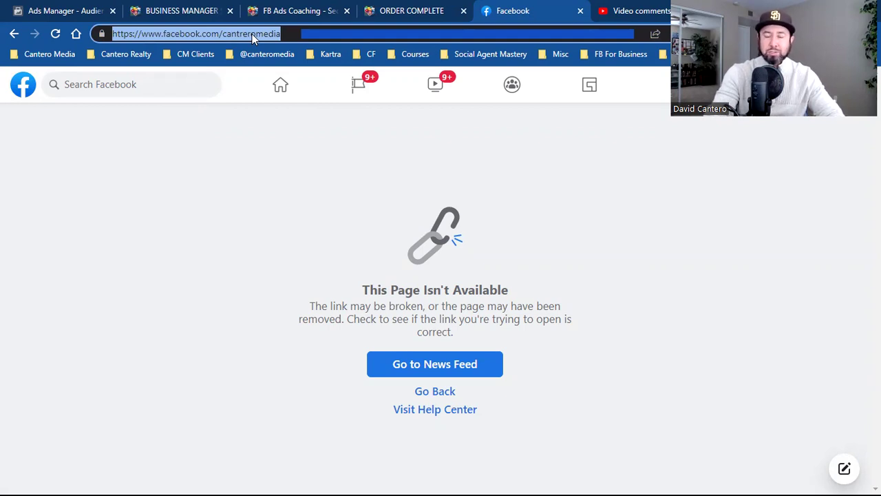
right_click(252, 34)
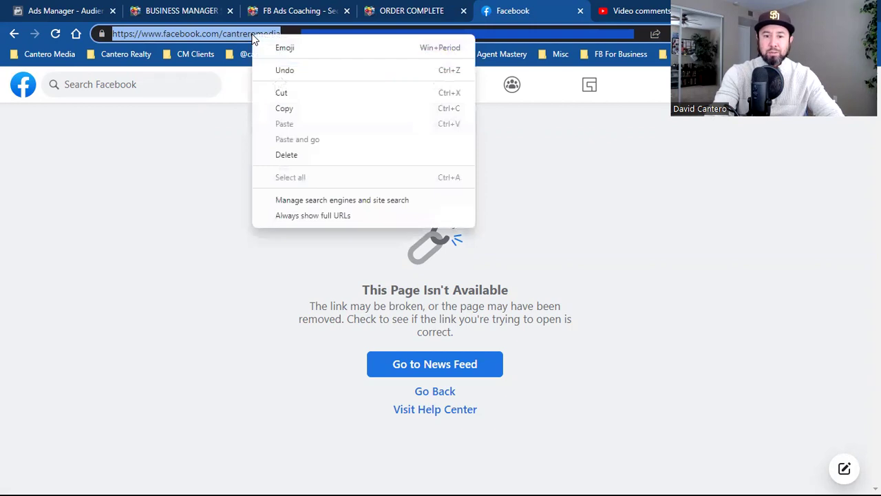
left_click(285, 109)
left_click(193, 33)
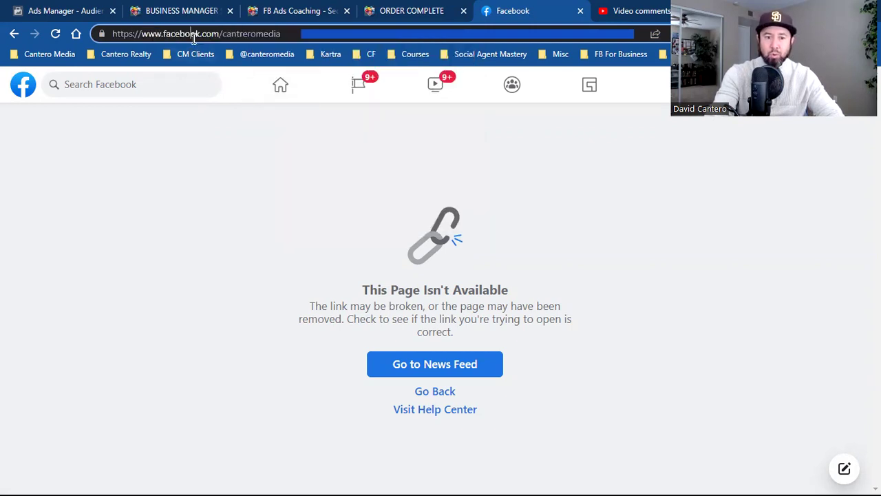
left_click_drag(164, 36, 286, 31)
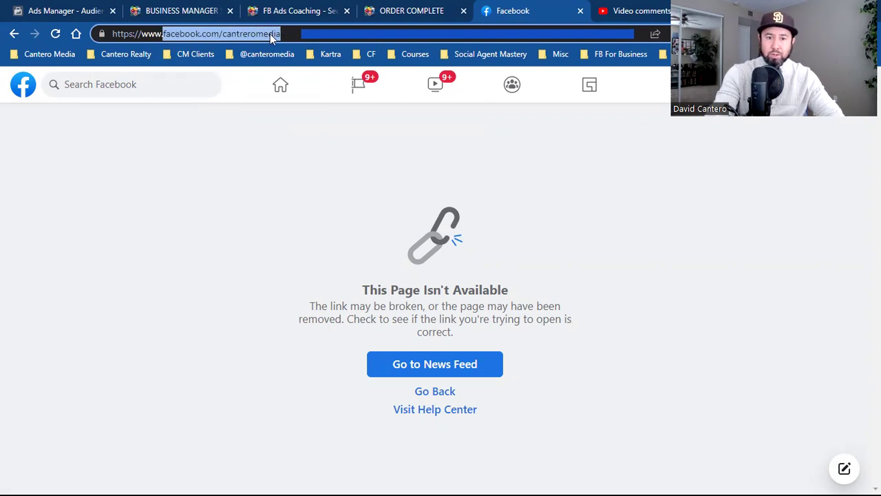
right_click(270, 34)
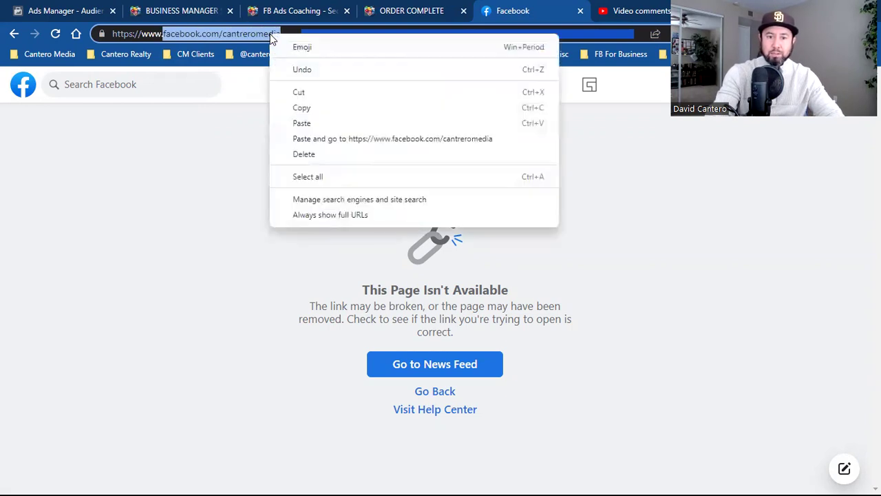
left_click(302, 108)
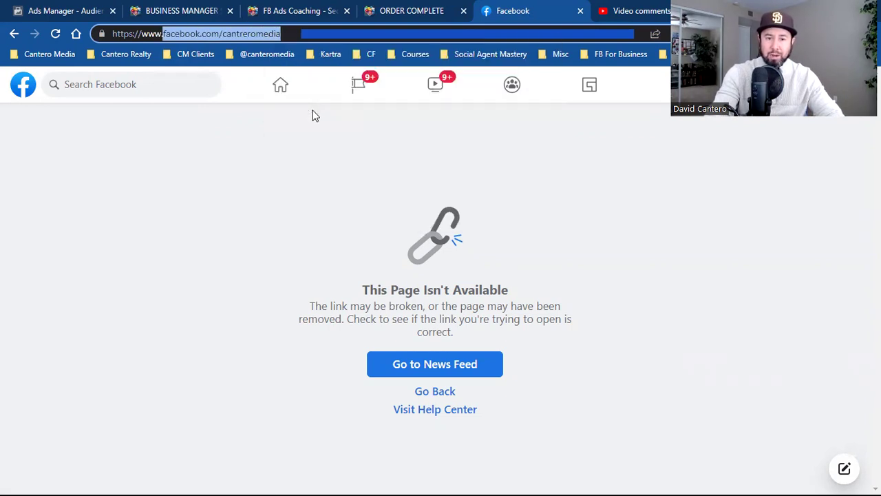
Switch to the Ads Manager audiences and start a new custom audience with Website as its source.
left_click(104, 8)
left_click(110, 238)
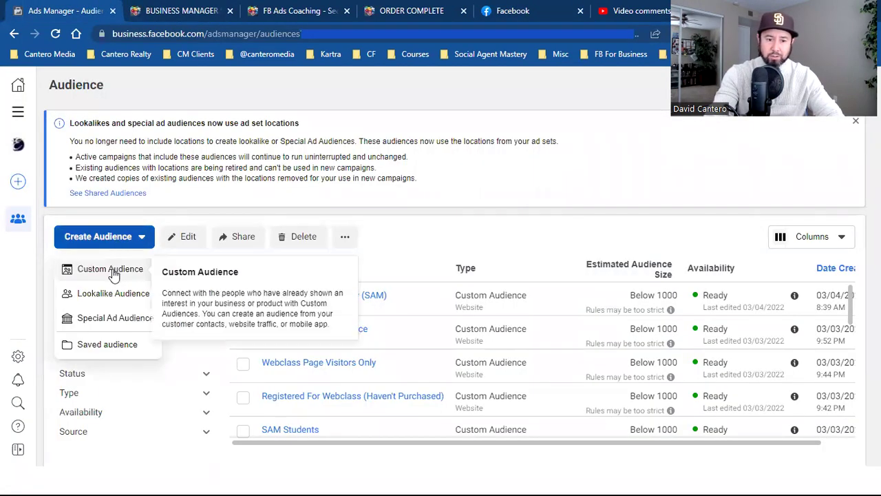
left_click(112, 268)
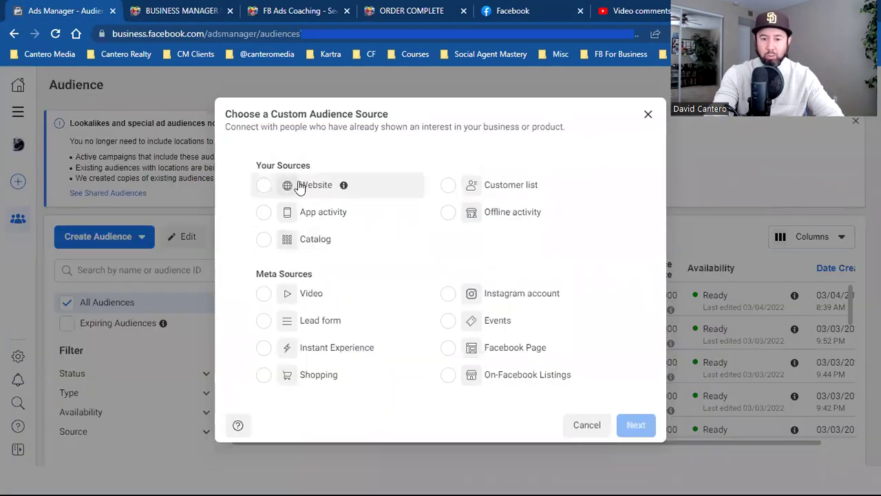
left_click(320, 184)
left_click(636, 425)
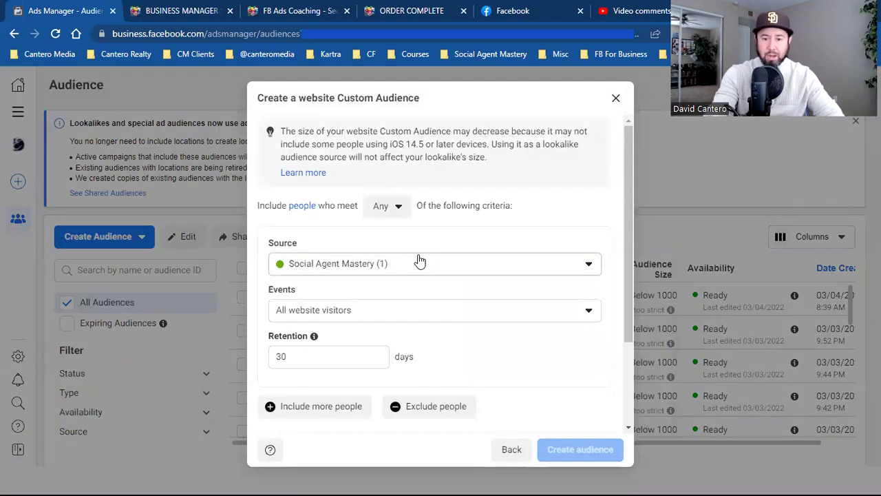
Set the audience's event to people who visited specific web pages, with the URL containing "facebook.com/cantreromedia".
left_click(423, 309)
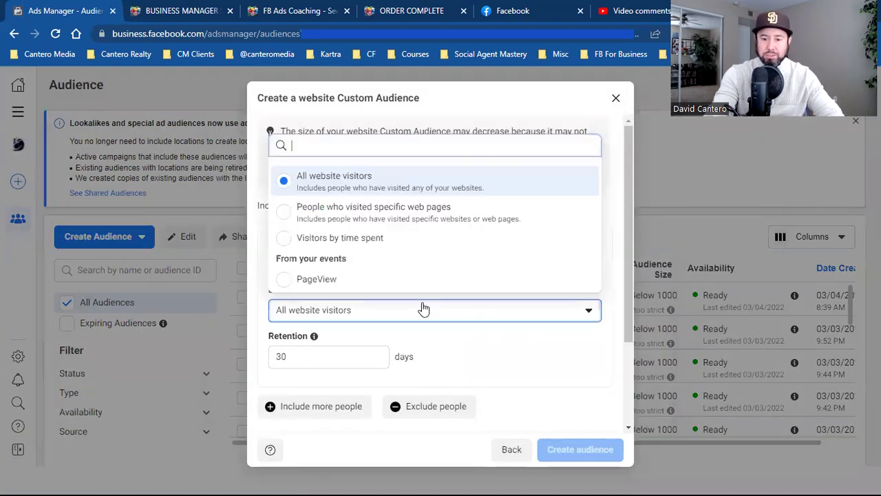
left_click(424, 216)
scroll(482, 331, "down", 2)
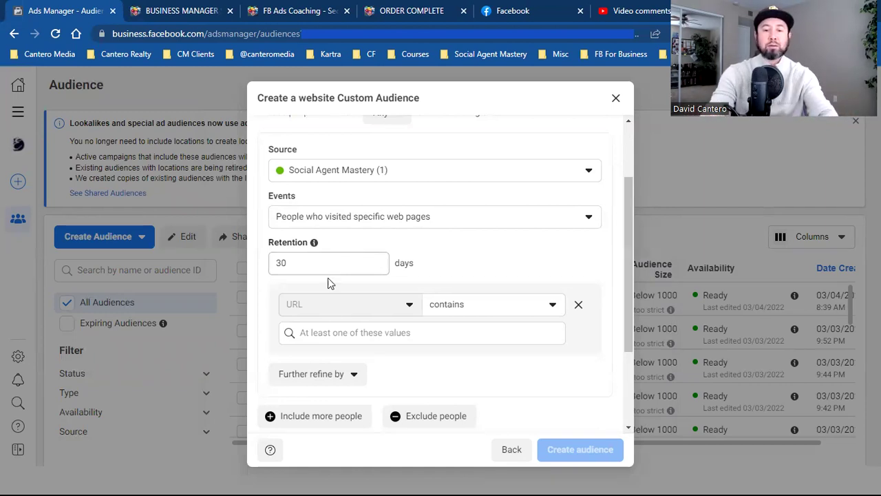
left_click(338, 332)
key("ctrl+v")
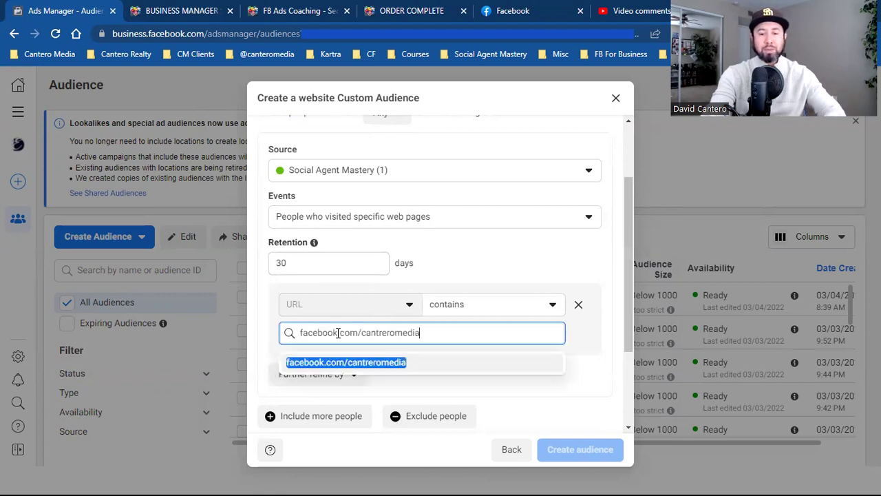
left_click(344, 367)
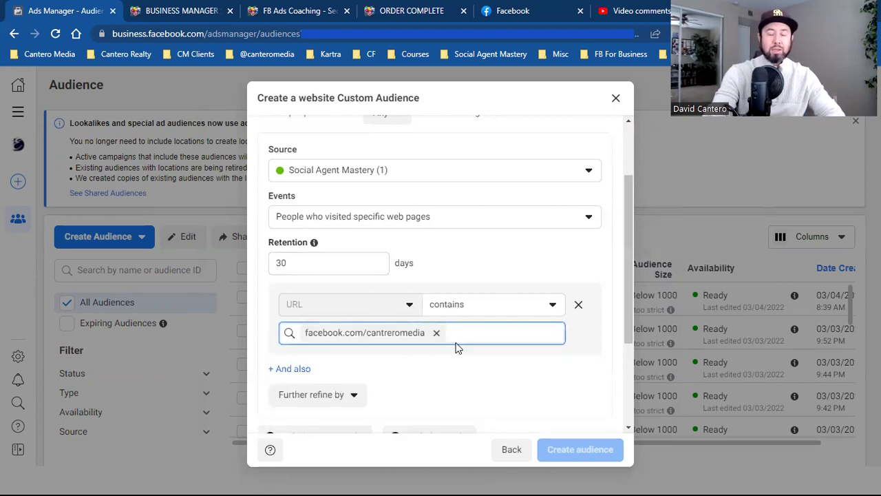
Name the audience "Upsell on thank you page".
scroll(457, 348, "down", 1)
scroll(456, 348, "down", 1)
left_click(425, 352)
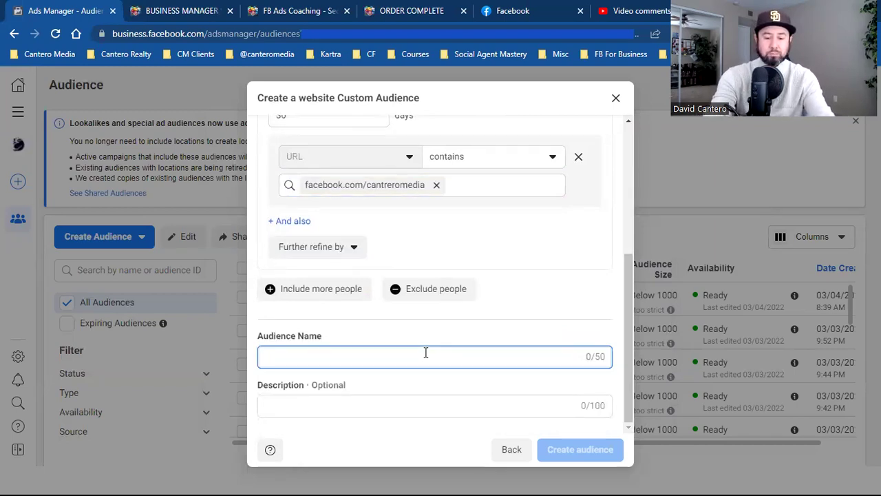
type("Upsell")
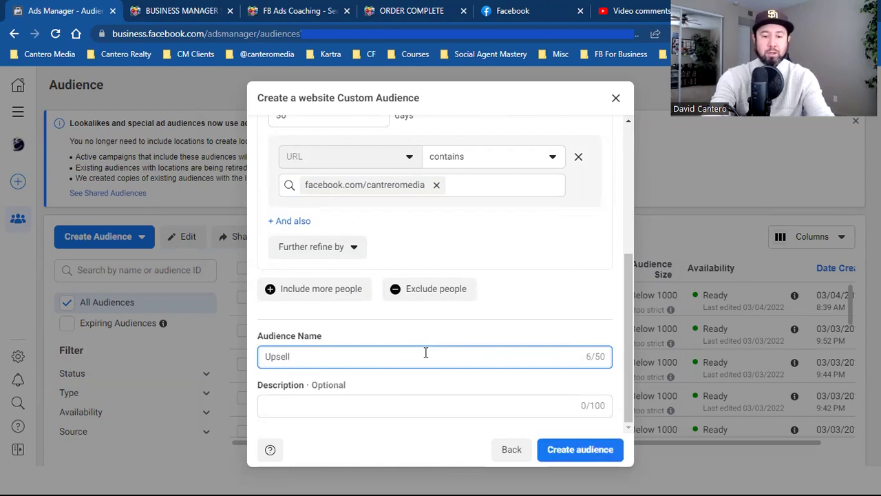
type(" all")
key("BackSpace")
key("BackSpace")
key("BackSpace")
type("on thank")
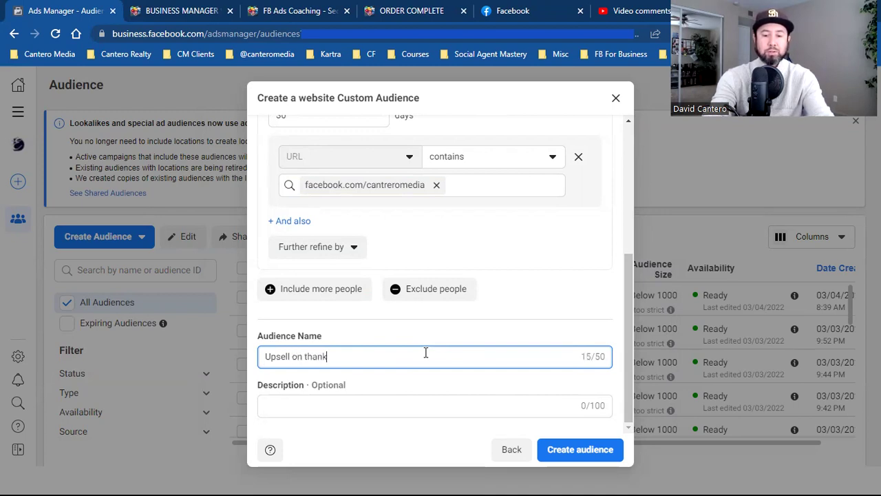
type(" you page")
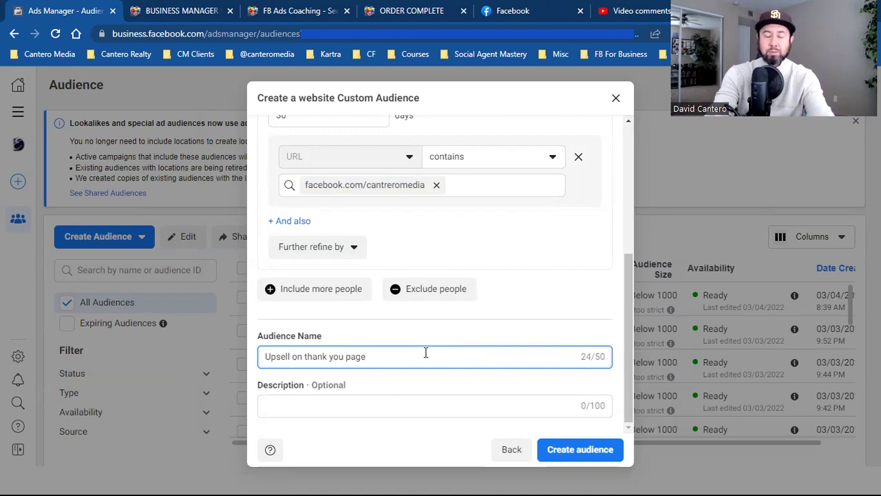
Review the audience's URL rule, the copied Facebook address and the order-complete page down to its social media links.
scroll(425, 352, "up", 4)
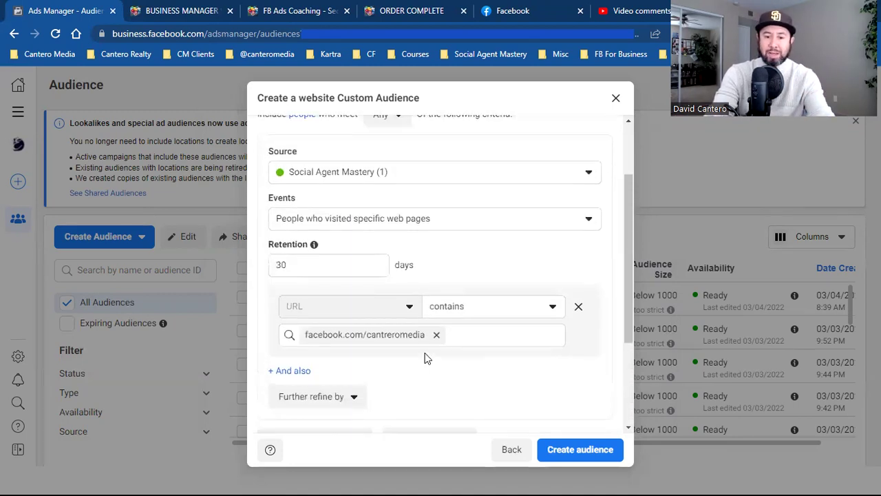
scroll(425, 357, "down", 2)
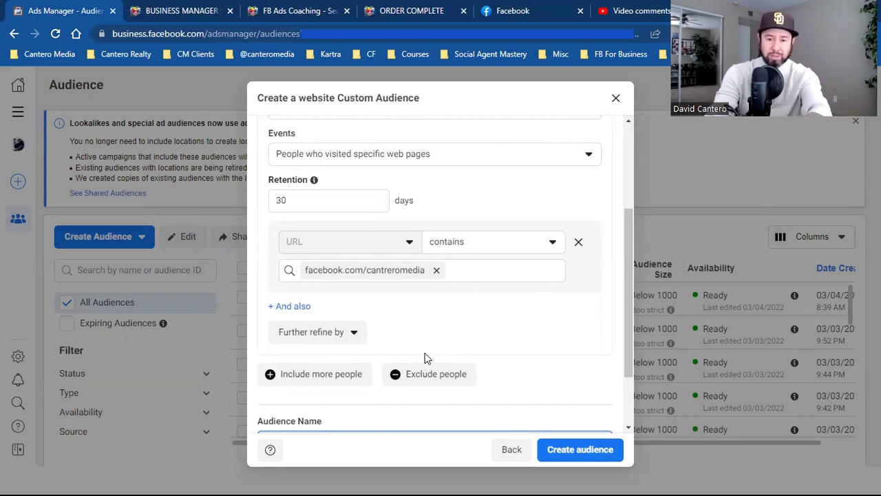
scroll(425, 357, "down", 2)
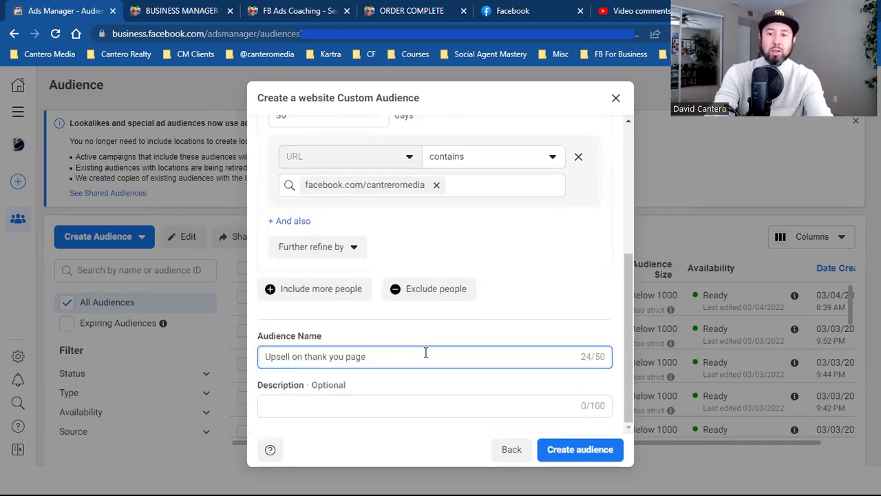
left_click(515, 8)
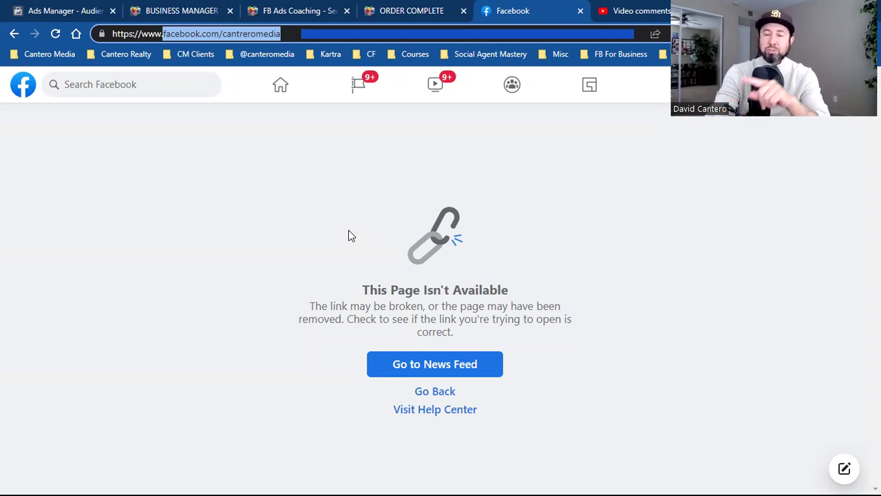
left_click(405, 9)
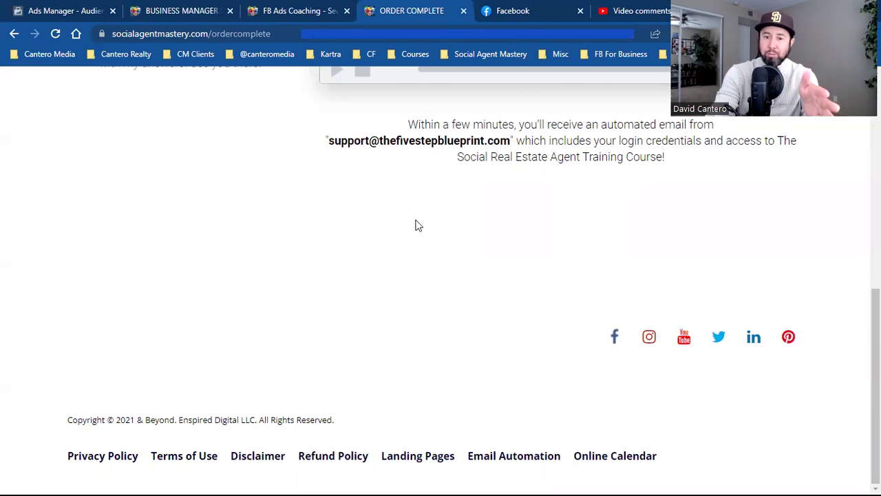
scroll(417, 225, "up", 7)
scroll(416, 225, "down", 7)
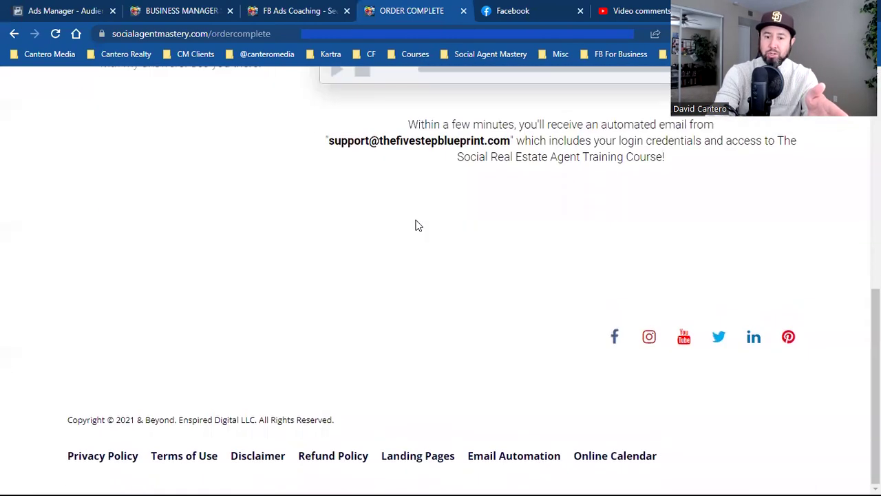
Open the Facebook news feed from the unavailable page and view the first post.
left_click(554, 9)
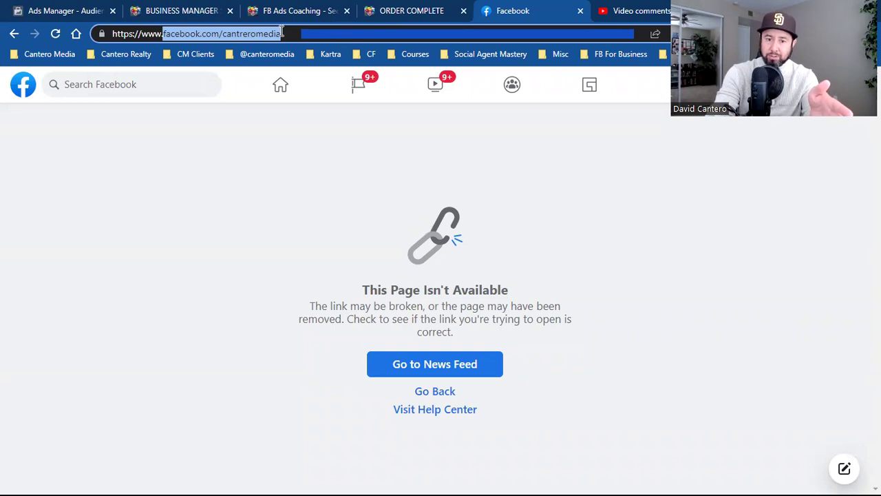
left_click(466, 372)
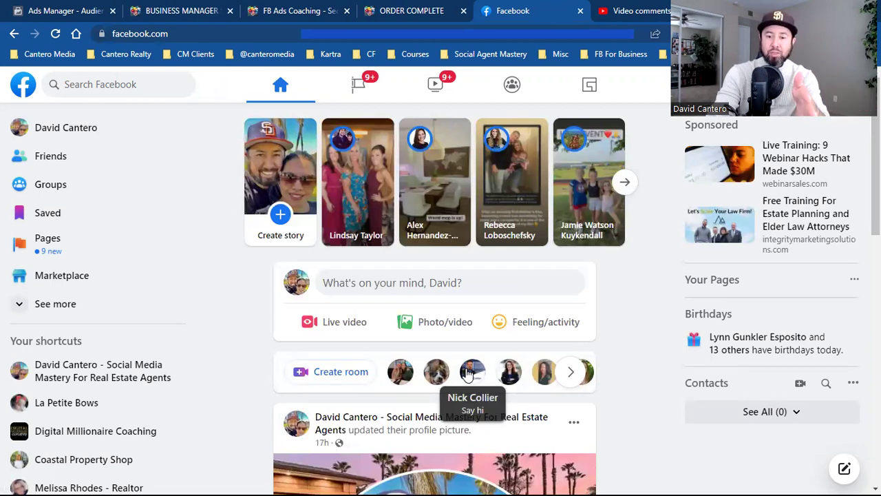
scroll(466, 373, "down", 4)
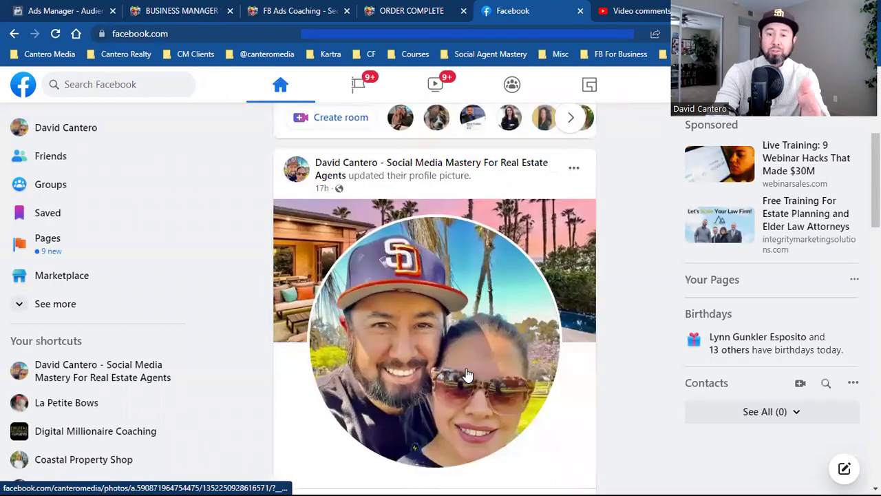
scroll(466, 374, "down", 1)
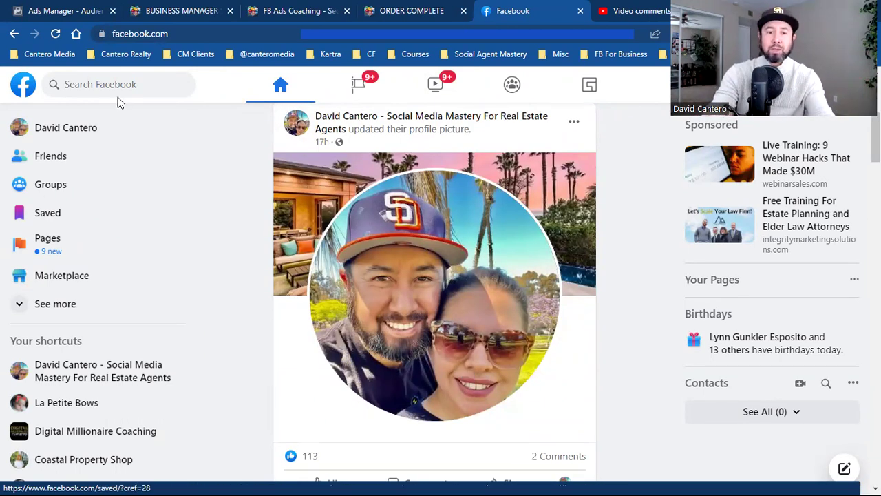
Append "/thankyouforpurschasing" to Facebook's web address without loading it, and copy the address from "facebook.com" onward.
left_click(186, 35)
left_click(203, 34)
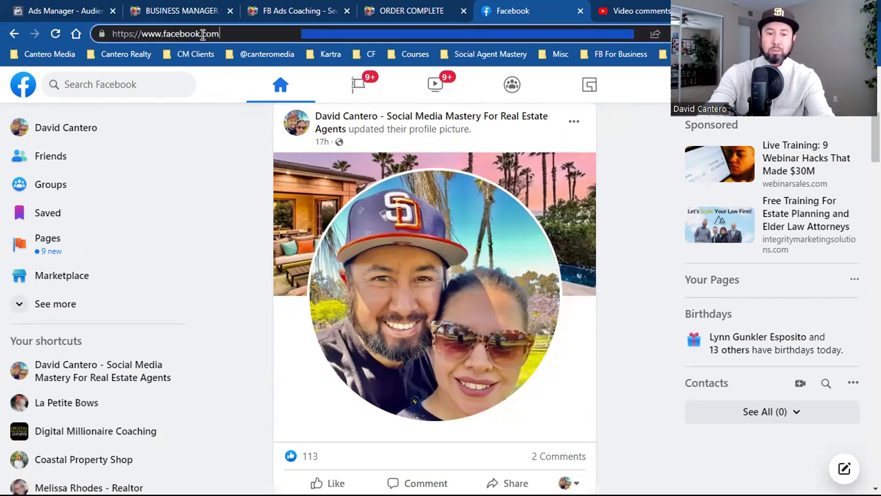
type("/thank")
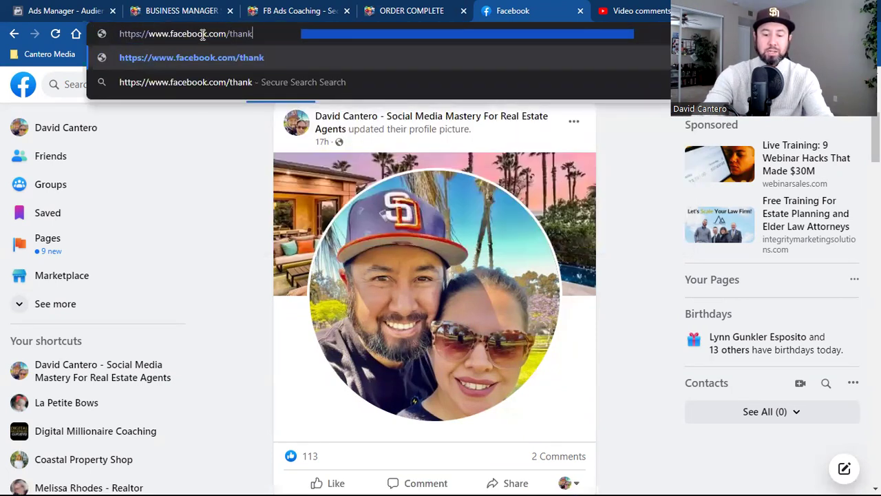
type("youfor")
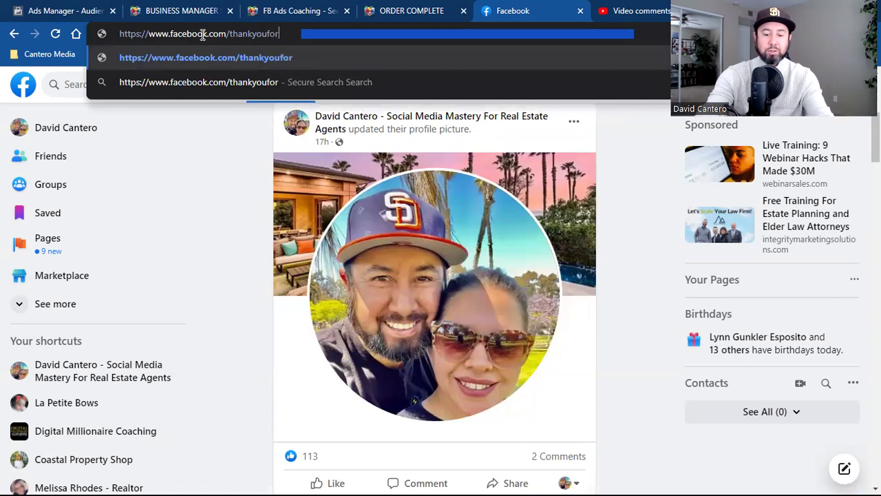
type("purschasing")
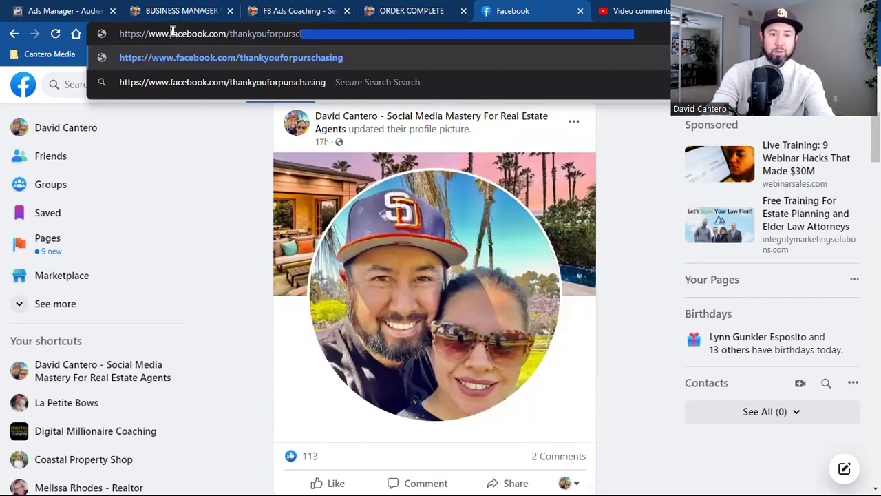
left_click_drag(170, 32, 268, 33)
right_click(265, 34)
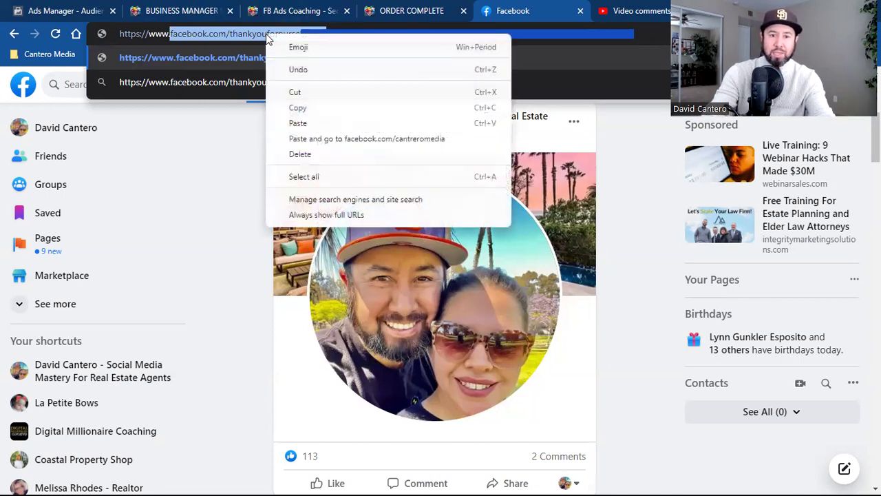
left_click(307, 113)
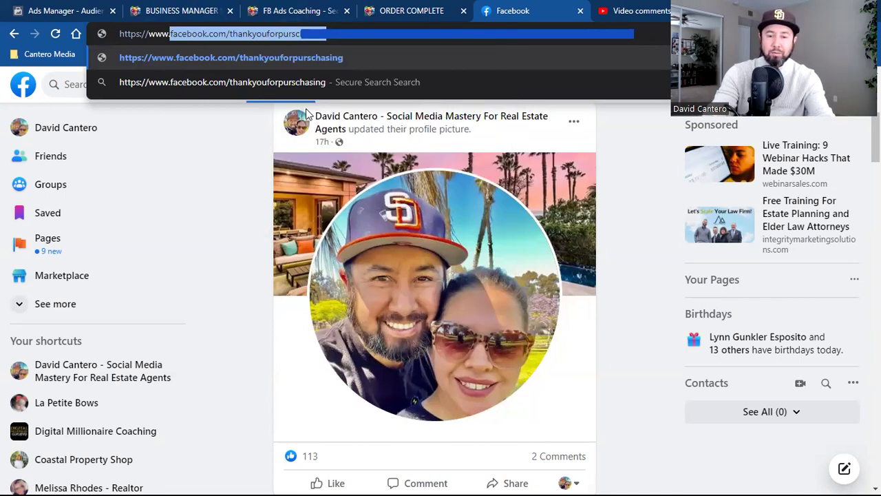
Return to the custom audience form in Ads Manager and review its source, event, retention, URL rule and audience name.
left_click(102, 7)
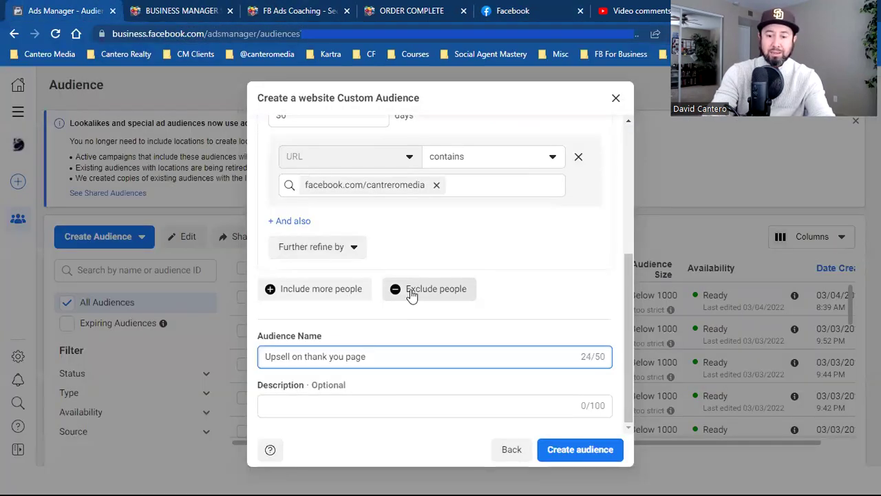
scroll(506, 265, "up", 4)
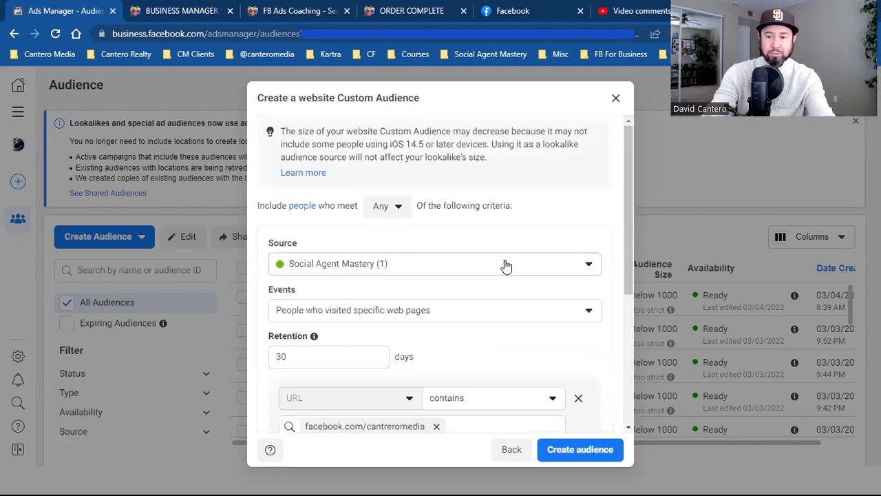
scroll(505, 265, "down", 1)
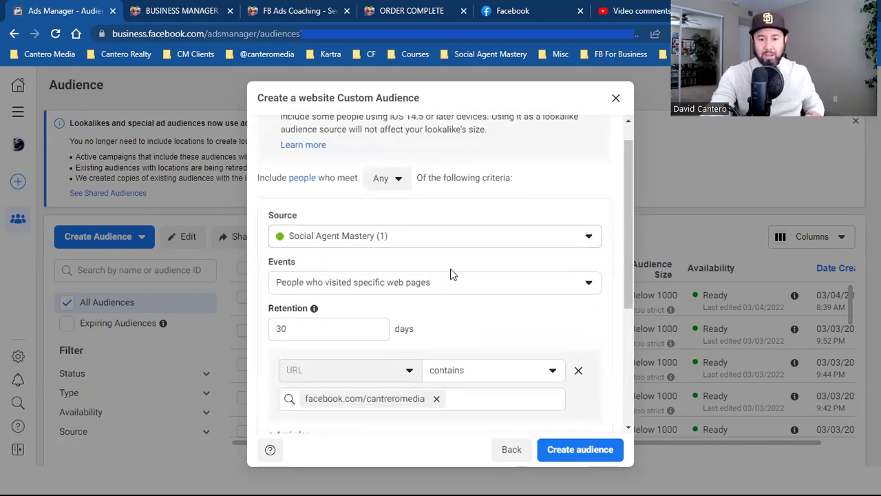
scroll(441, 289, "down", 3)
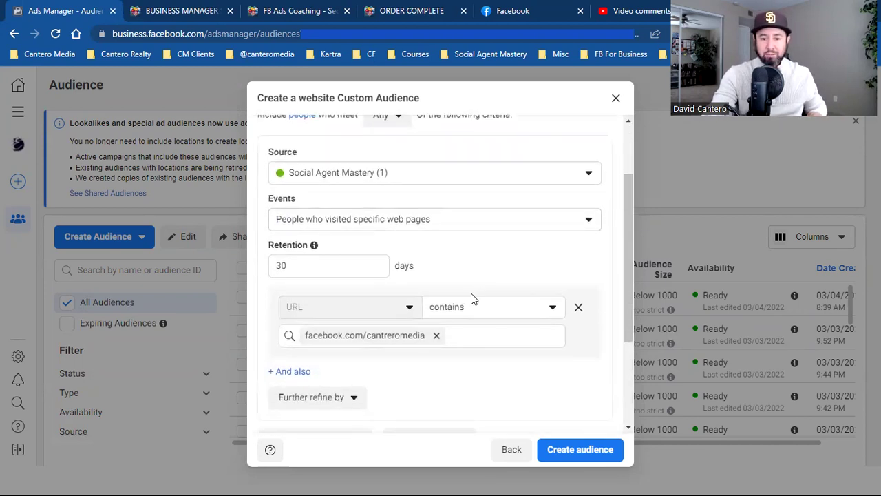
scroll(472, 296, "down", 2)
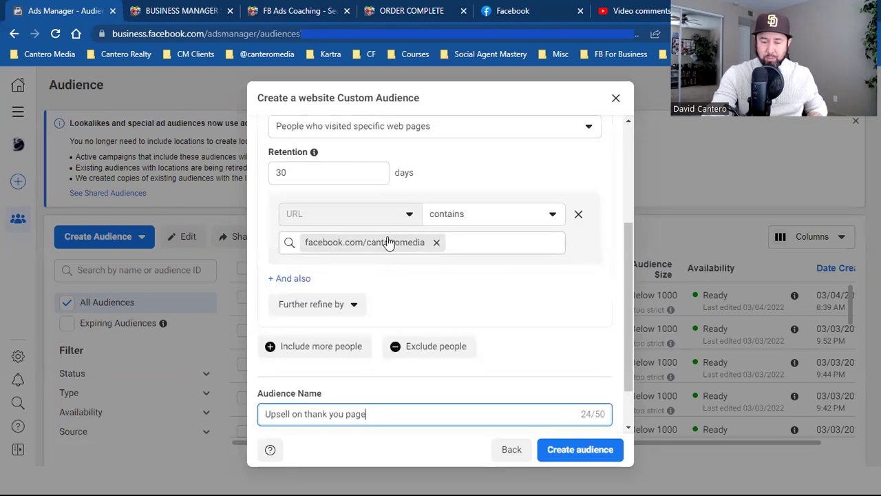
scroll(464, 291, "down", 1)
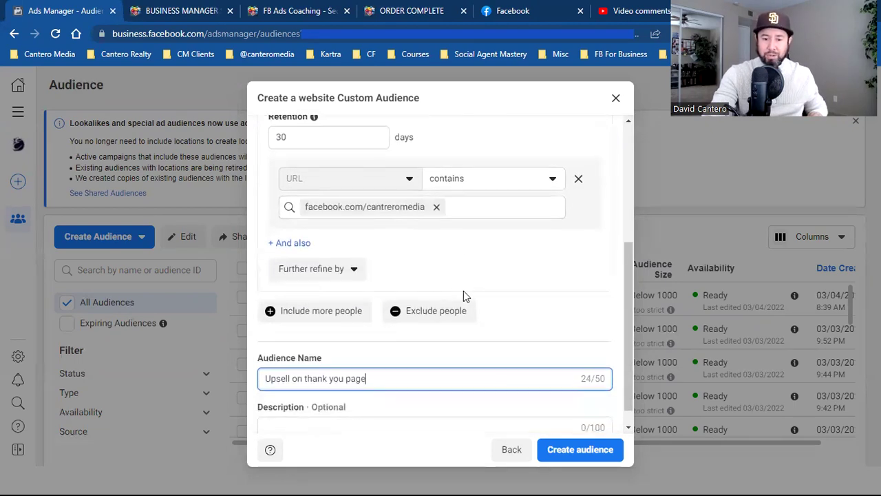
left_click(304, 376)
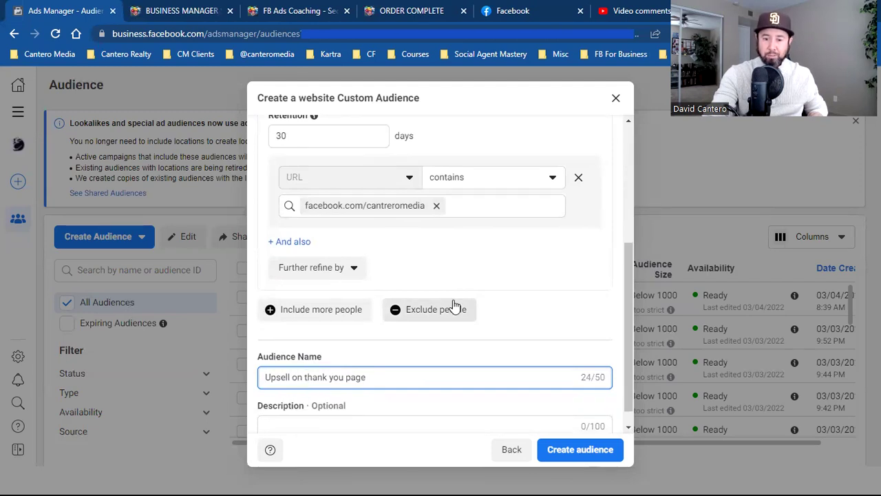
scroll(527, 303, "up", 4)
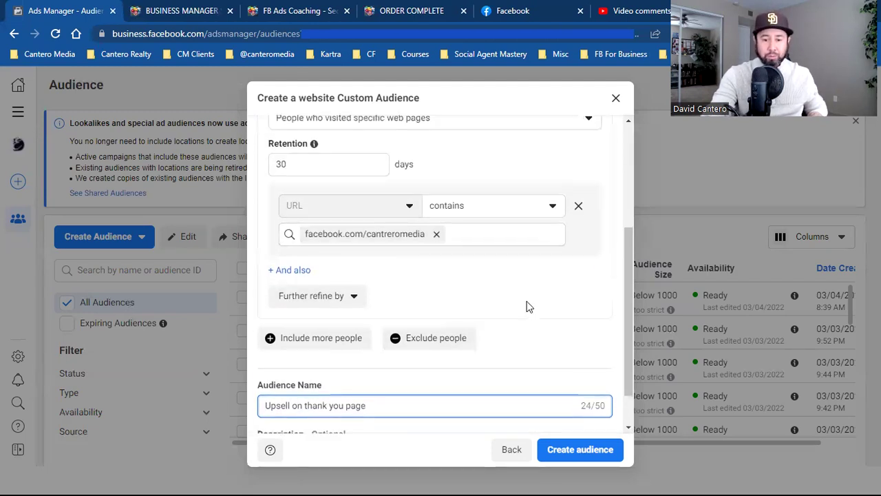
scroll(527, 306, "up", 3)
scroll(527, 305, "down", 1)
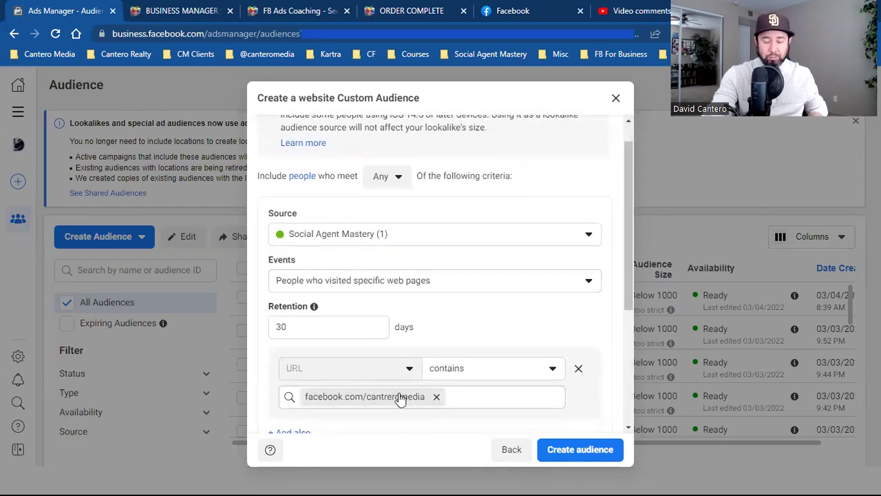
scroll(514, 328, "down", 2)
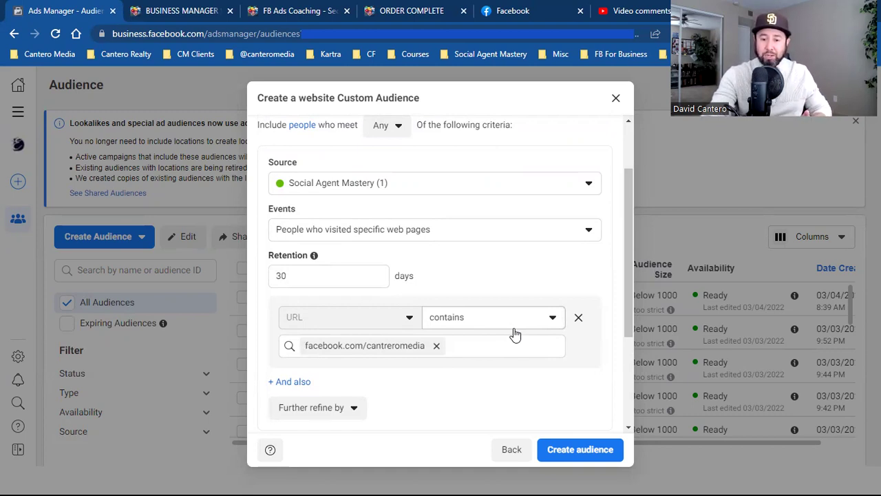
scroll(513, 334, "down", 2)
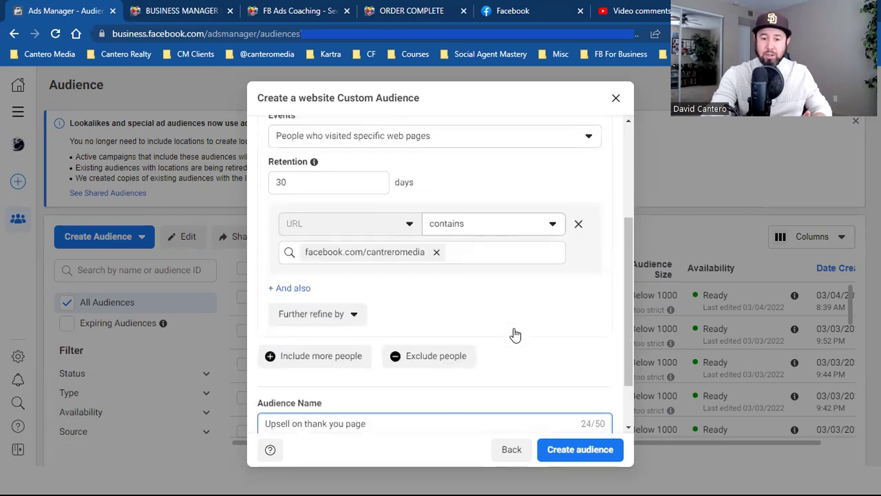
Add an exclusion to the audience for people who visited specific web pages, with a retention of 180 days.
left_click(436, 354)
scroll(435, 356, "down", 3)
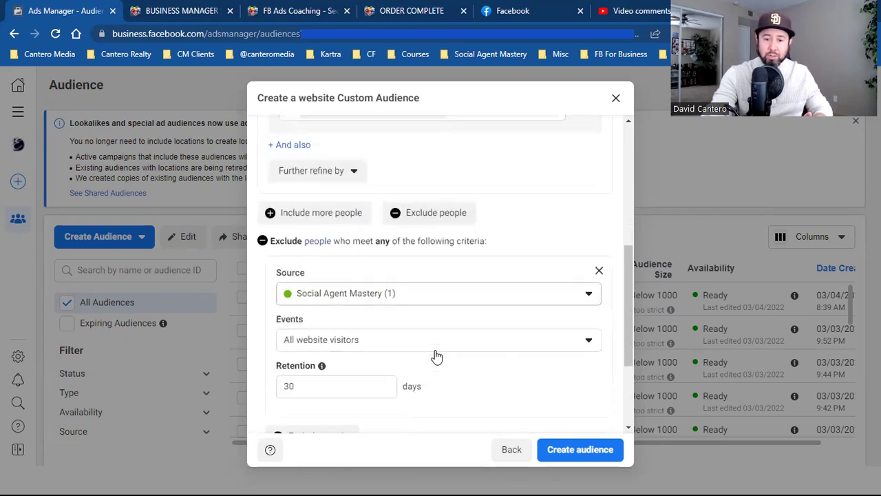
left_click(405, 341)
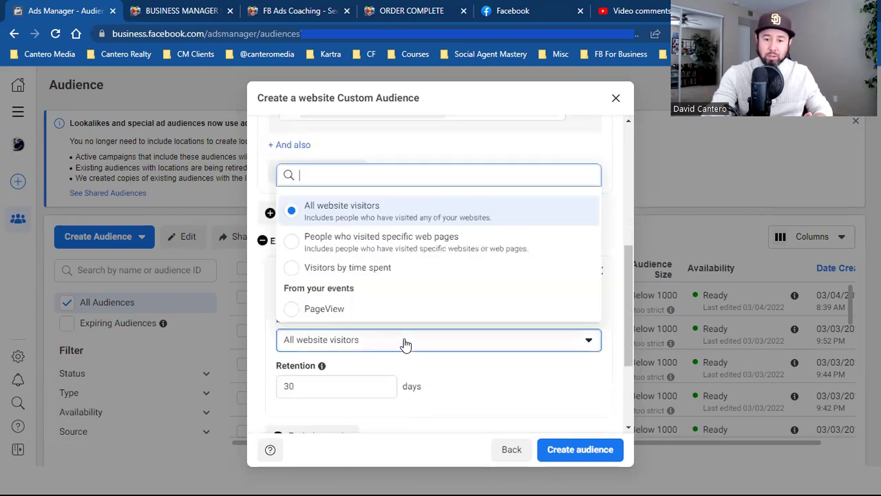
left_click(404, 242)
scroll(470, 346, "down", 1)
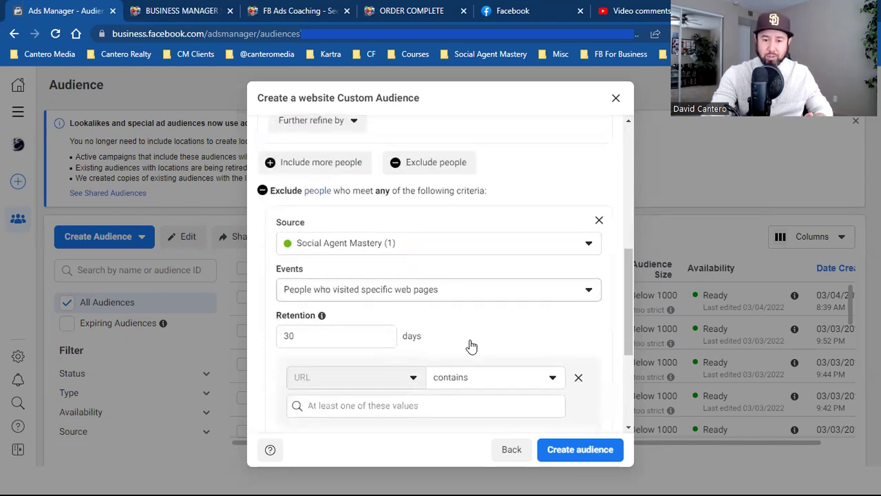
double_click(344, 336)
type("180")
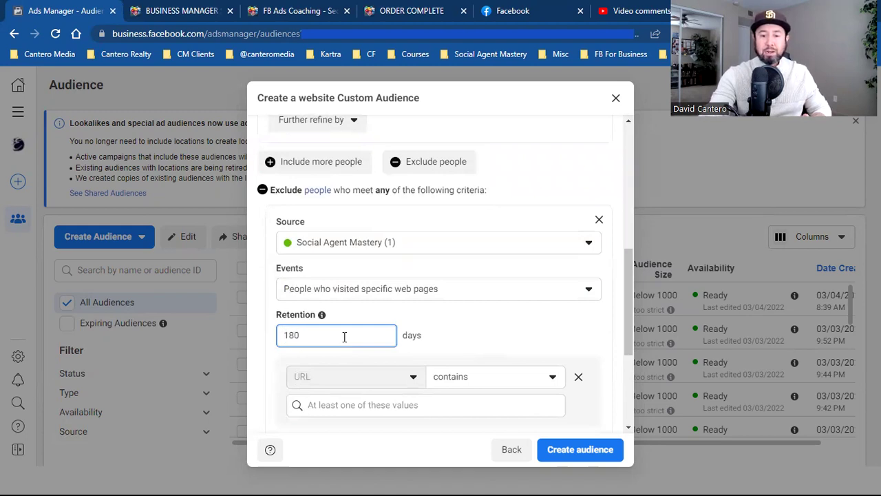
Set the exclusion's URL rule to contain the copied address "facebook.com/thankyouforpurschasing".
scroll(372, 344, "down", 1)
left_click(380, 381)
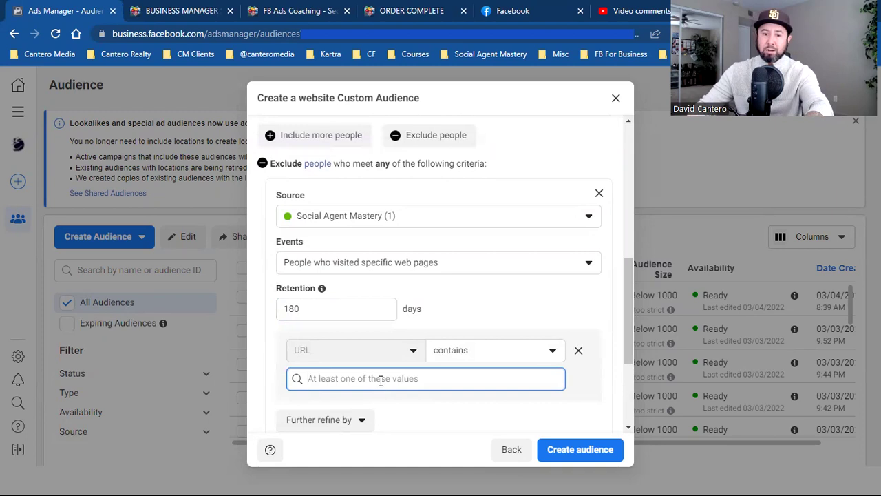
key("ctrl+v")
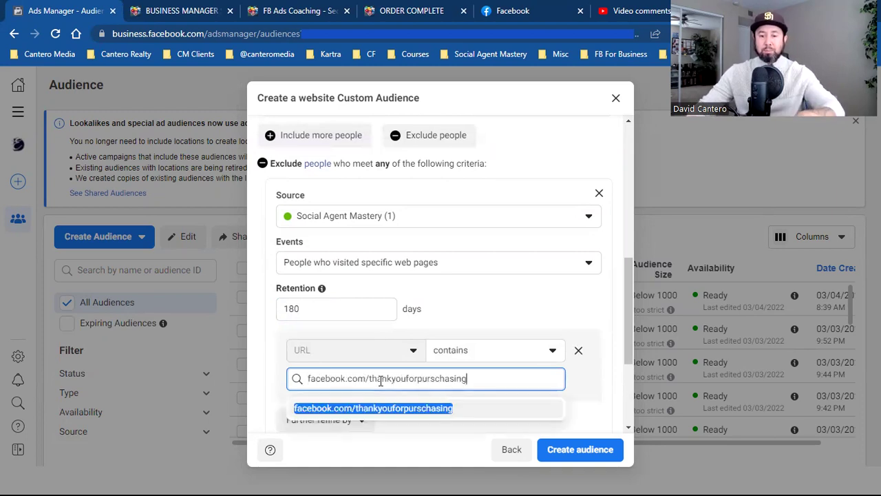
left_click(386, 410)
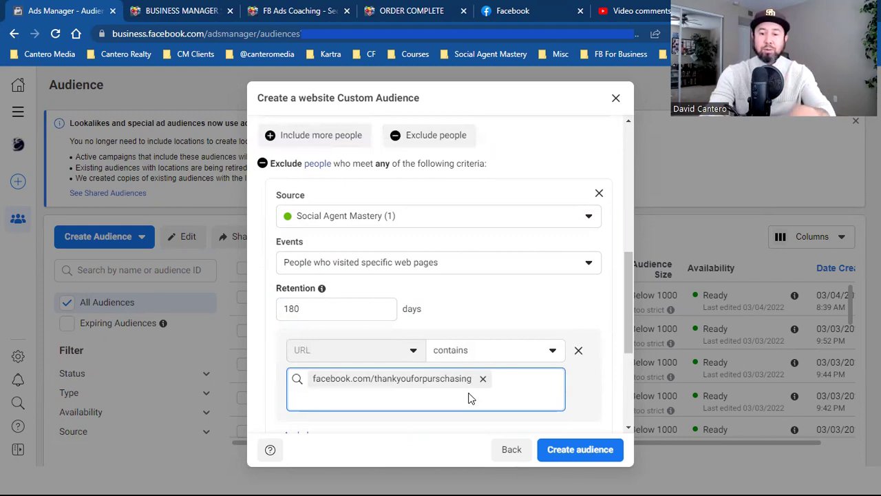
Create the custom audience and finish the dialog without choosing any suggested follow-up.
scroll(468, 398, "down", 3)
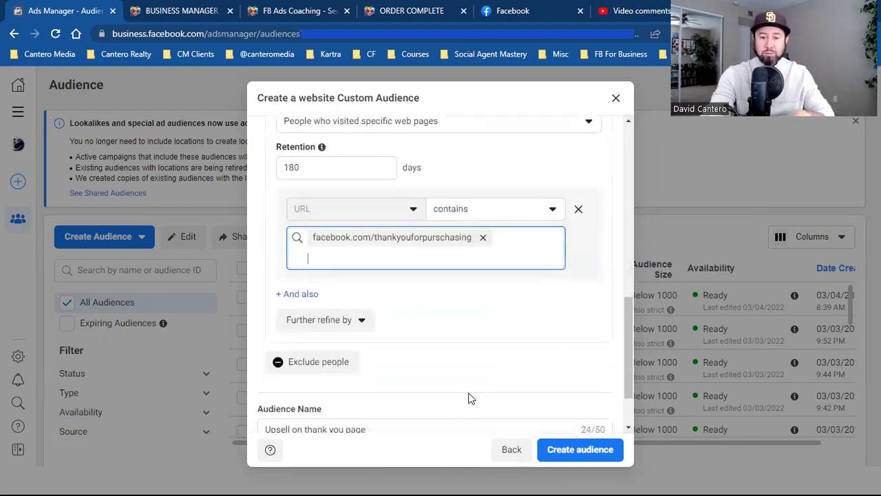
left_click(596, 451)
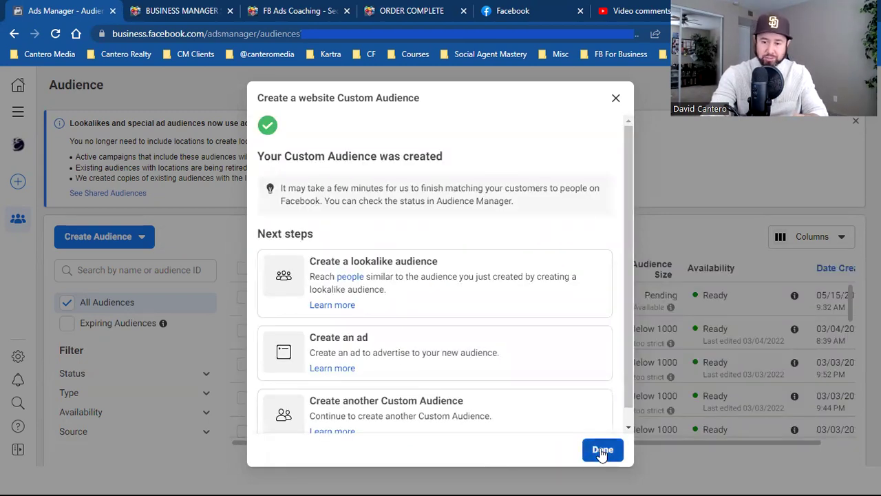
left_click(597, 450)
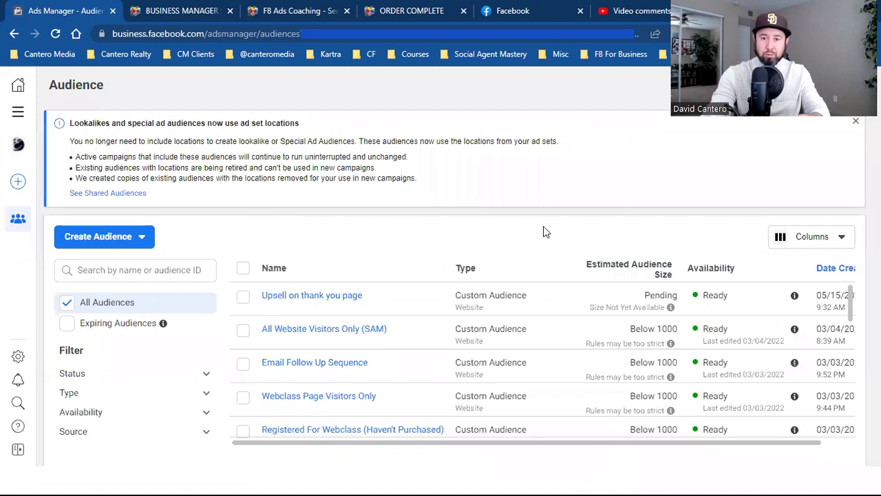
Check the Facebook page with the thank-you address, and view the rules summary of the "Upsell on thank you page" audience.
left_click(509, 8)
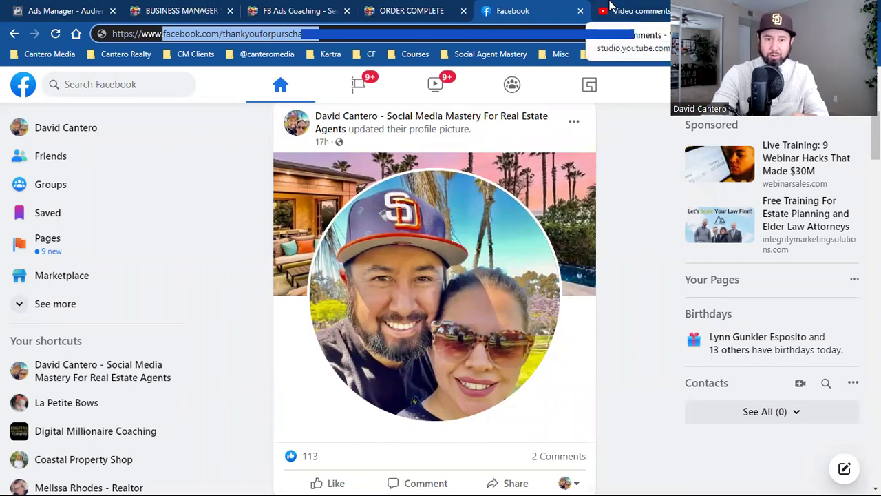
left_click(95, 6)
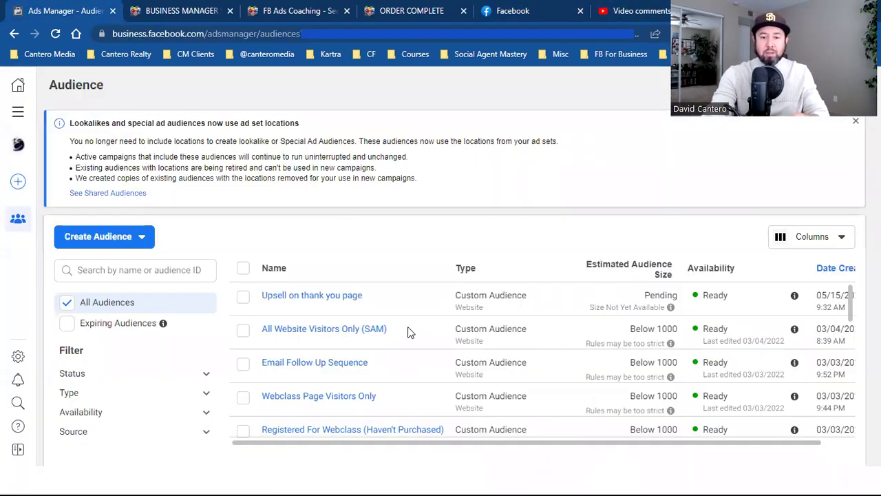
mouse_move(321, 297)
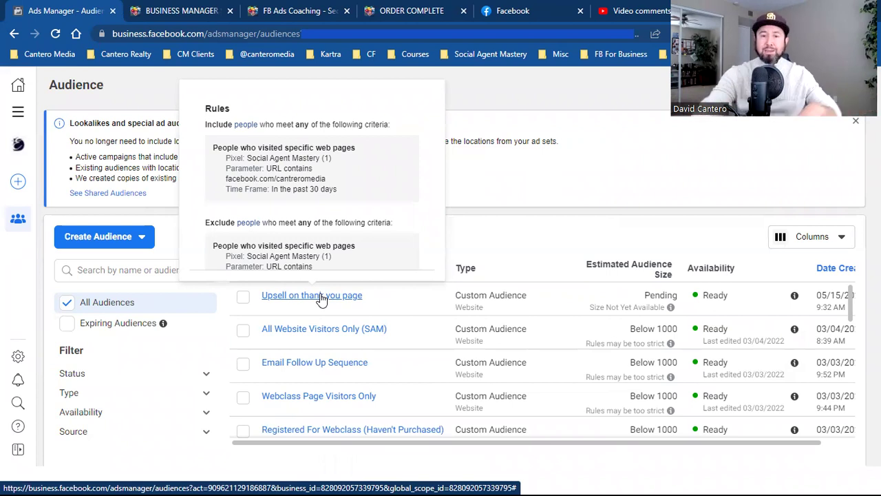
Review the order-complete page down to its social media links, the FB Ads Coaching checkout page and the Facebook page.
left_click(370, 5)
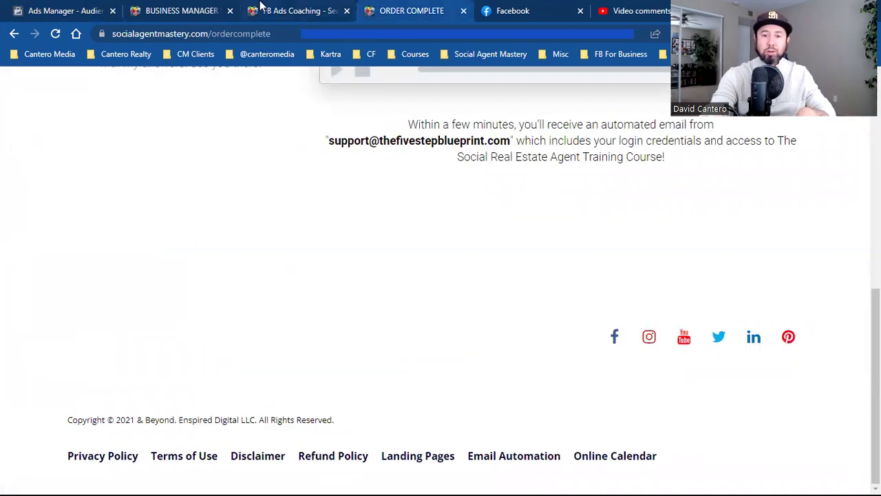
scroll(272, 247, "up", 20)
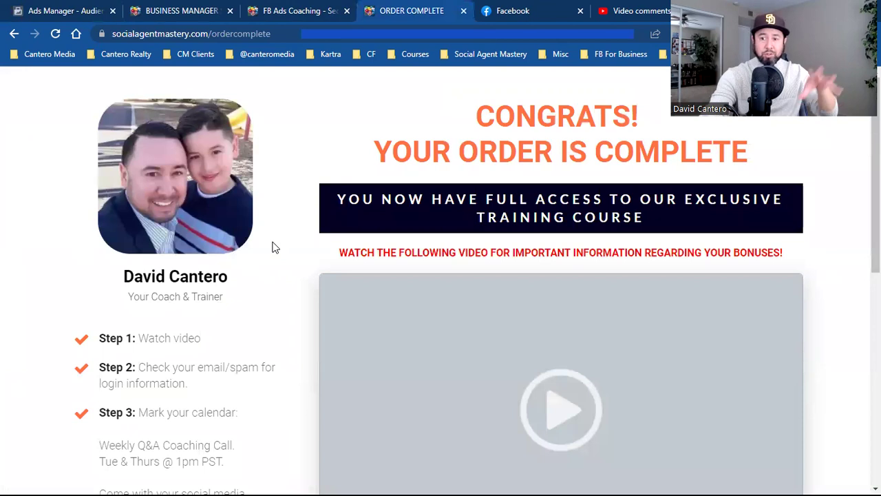
scroll(271, 247, "down", 10)
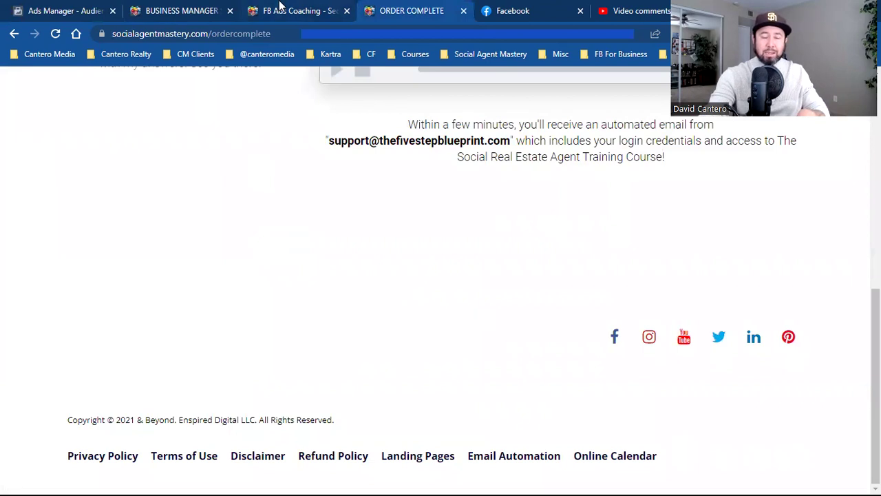
left_click(281, 5)
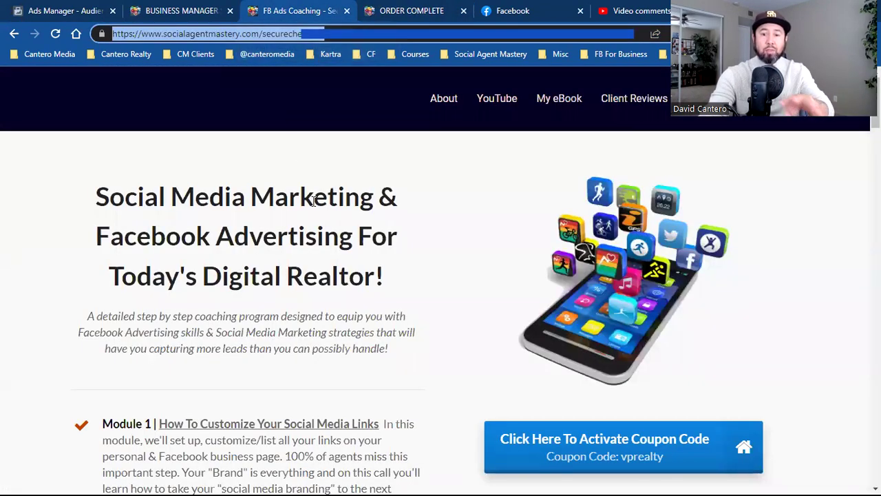
left_click(490, 7)
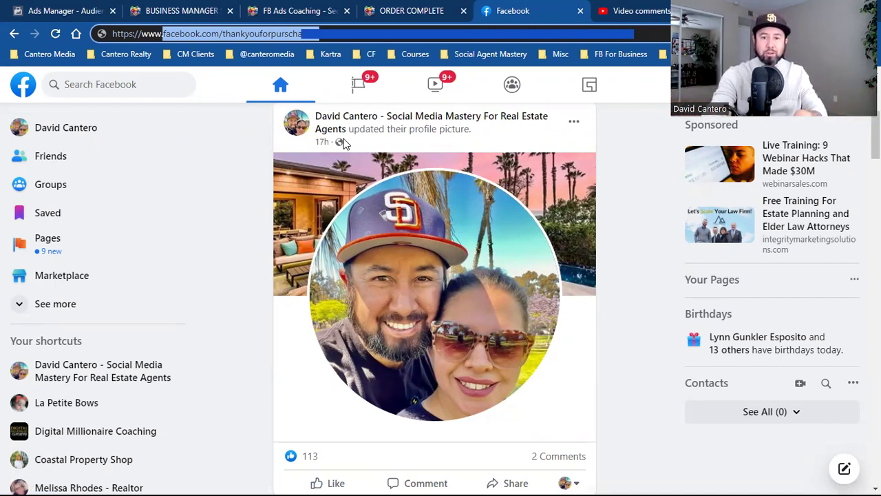
Compare the audience list with the order-complete page and Facebook, ending on the "Upsell on thank you page" audience.
left_click(58, 9)
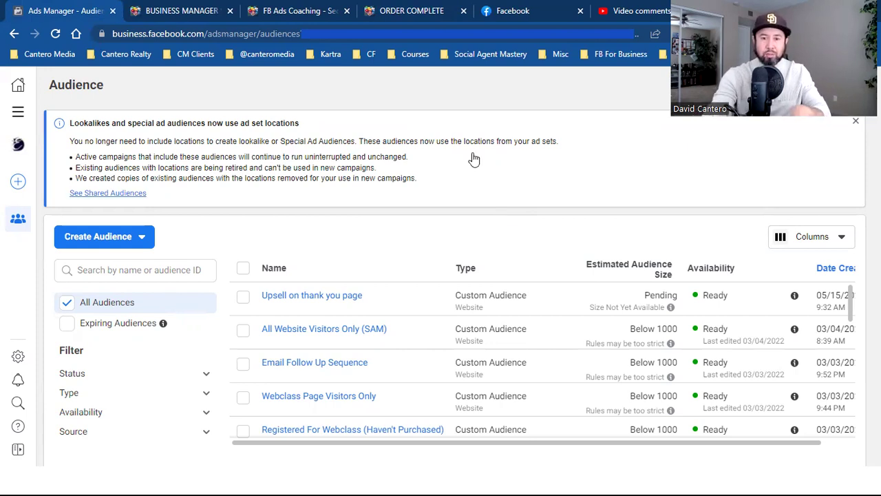
left_click(425, 8)
scroll(443, 236, "up", 10)
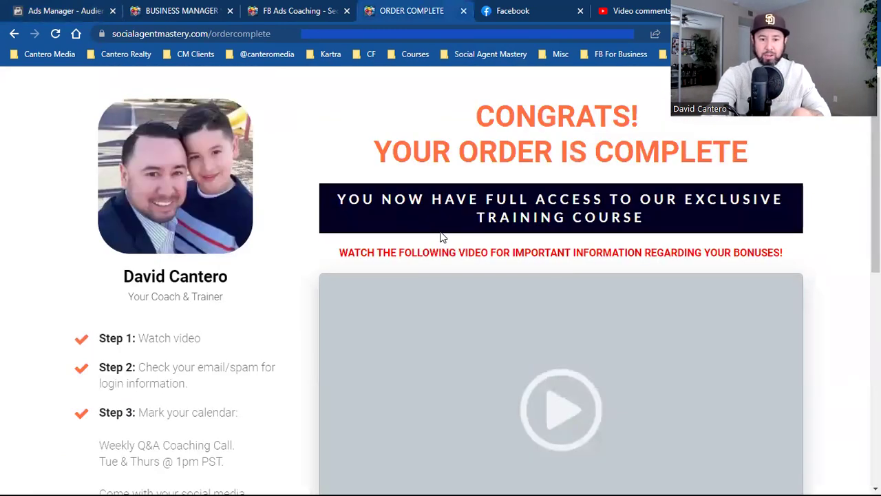
scroll(443, 237, "down", 7)
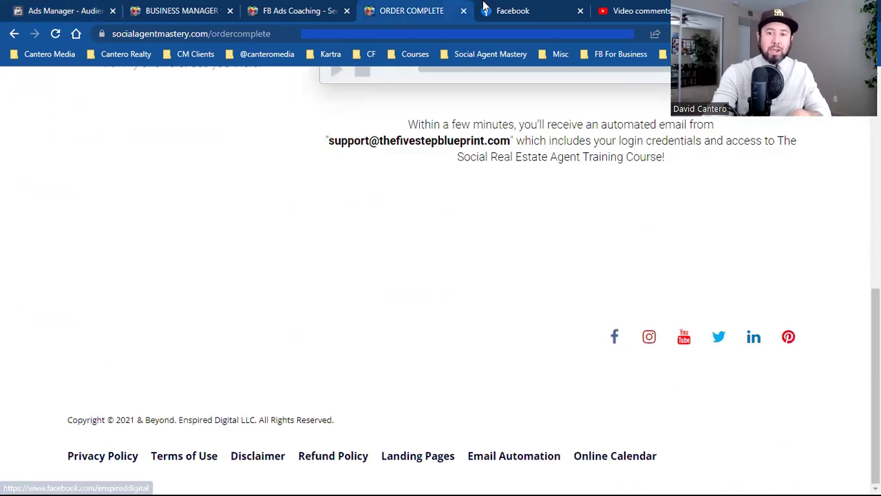
left_click(535, 8)
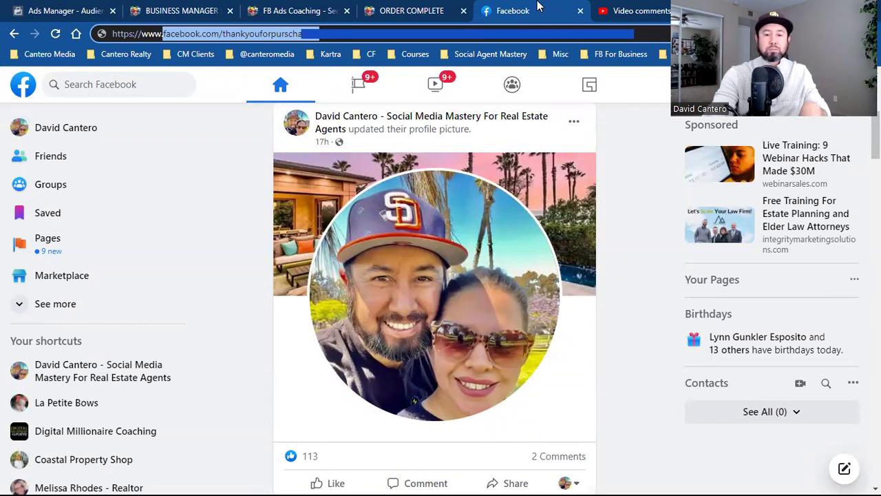
left_click(93, 8)
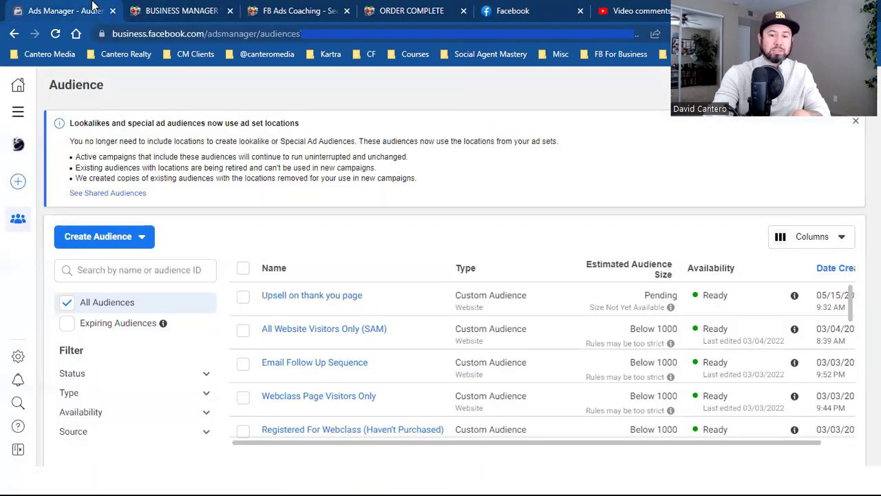
mouse_move(330, 301)
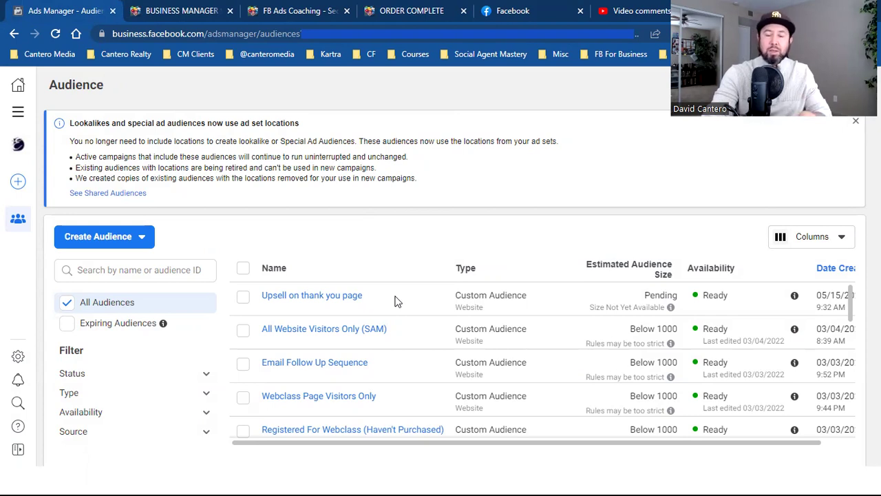
Open the "Upsell on thank you page" audience for editing and review its include and exclude rules.
left_click(245, 300)
left_click(185, 242)
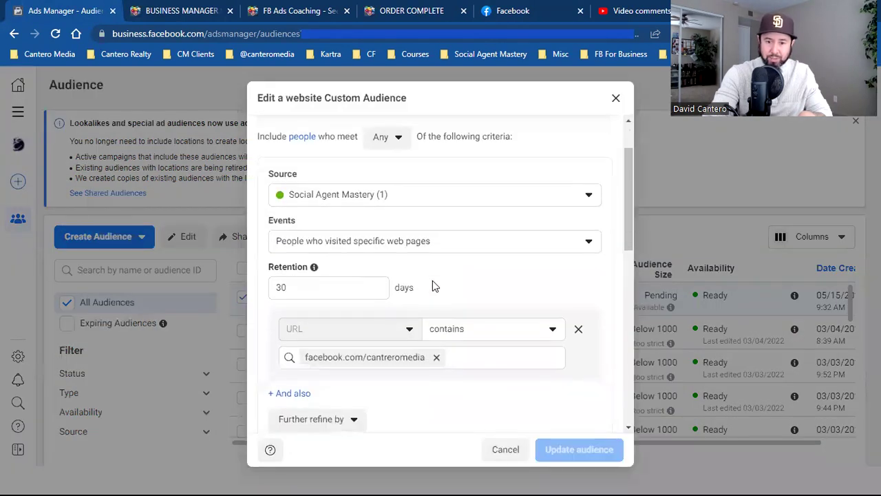
scroll(432, 280, "down", 2)
scroll(510, 319, "down", 2)
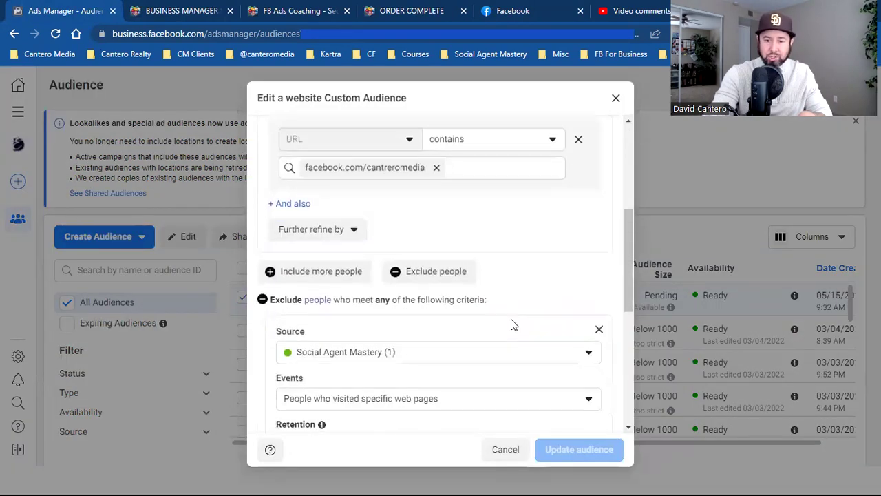
scroll(511, 319, "down", 3)
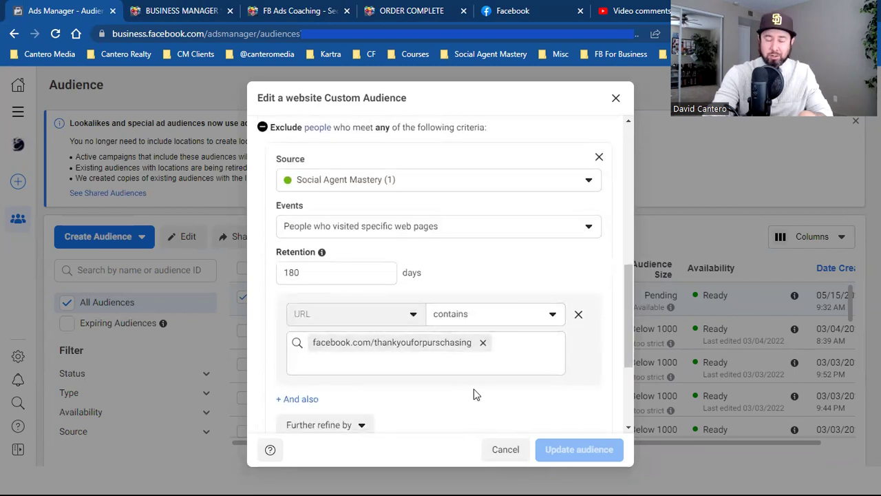
scroll(474, 394, "down", 3)
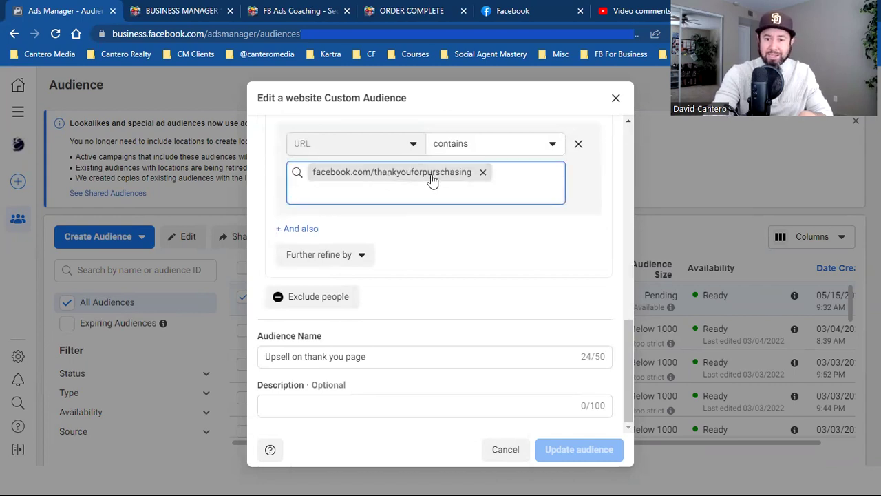
Copy the thank-you address from the Facebook page, then close the audience editor without updating and deselect the audience.
left_click(513, 10)
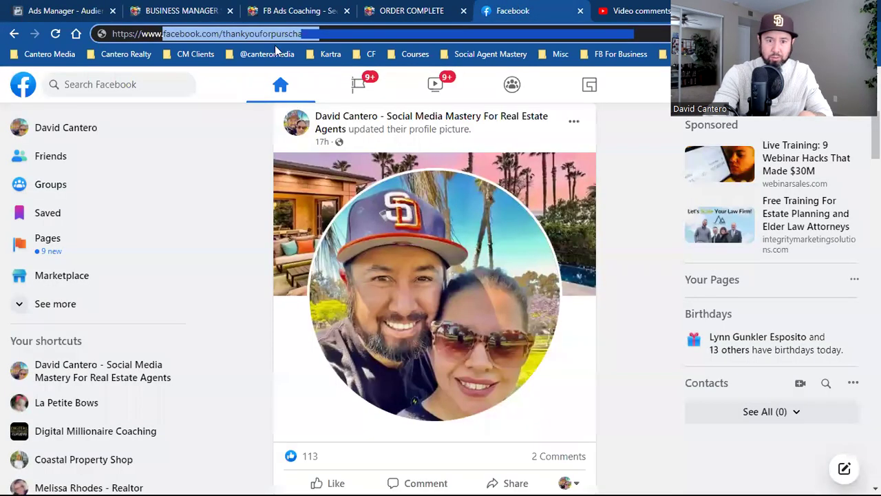
right_click(213, 34)
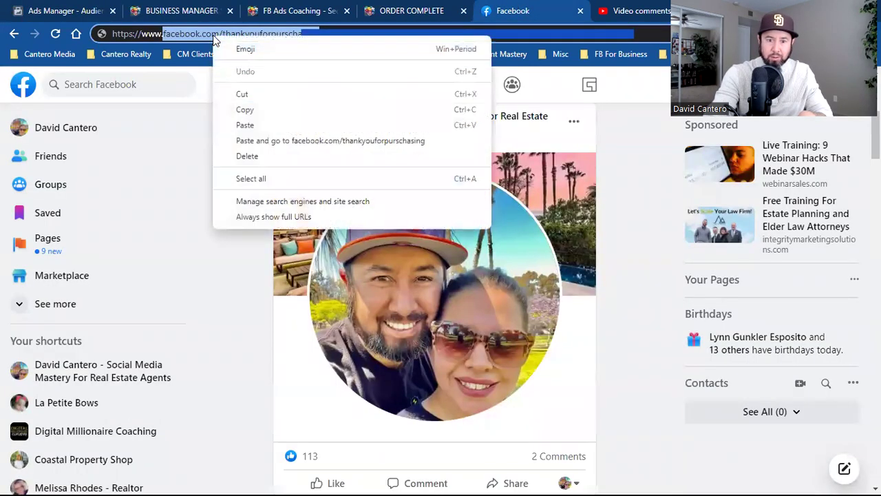
left_click(252, 109)
left_click(66, 10)
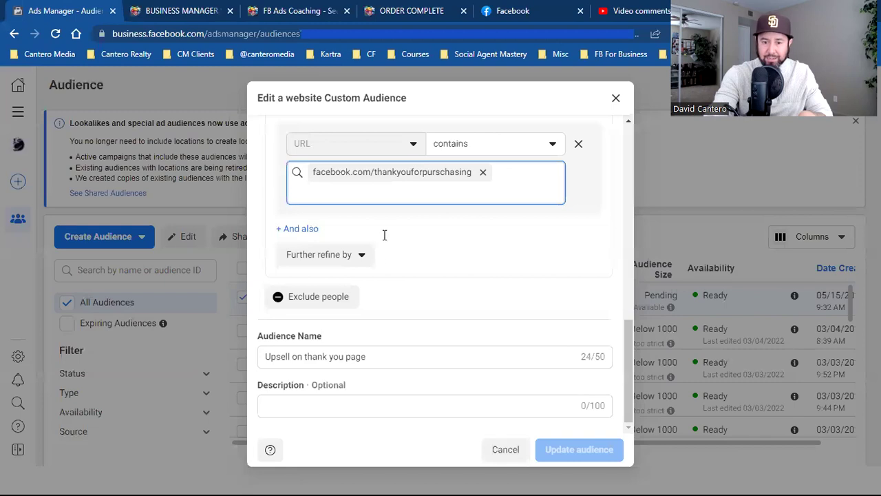
scroll(386, 239, "up", 1)
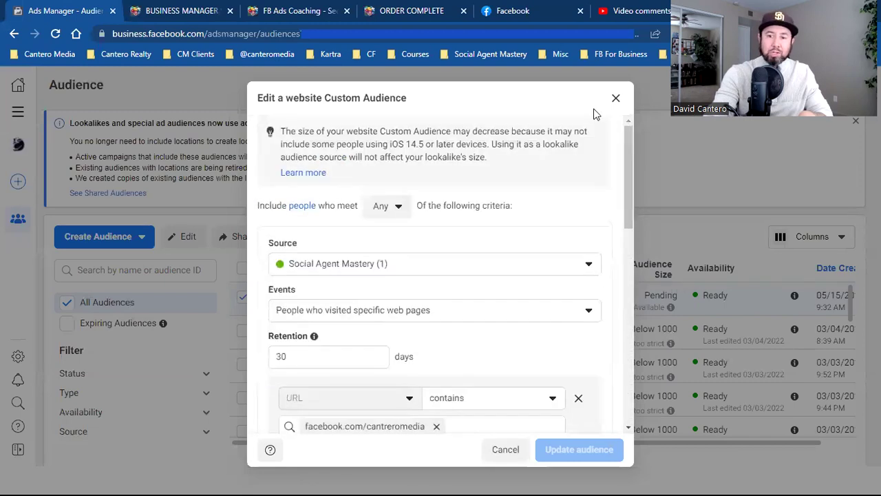
left_click(616, 98)
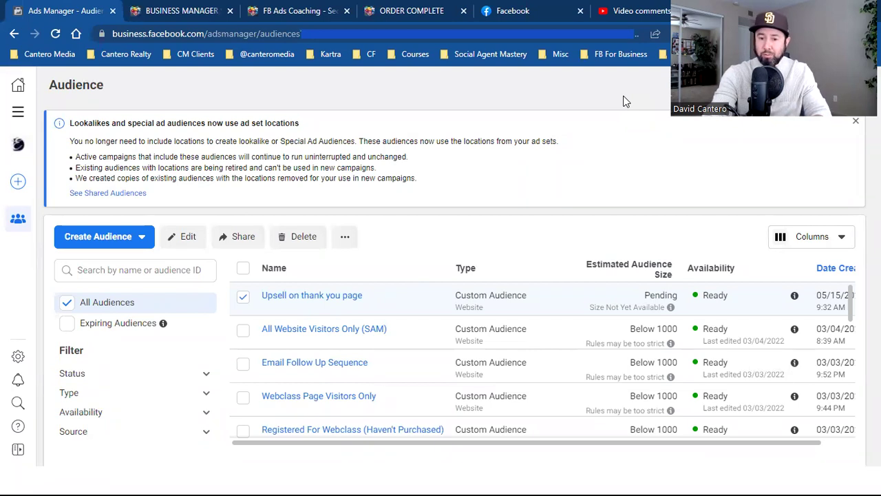
left_click(242, 297)
Start a new custom audience from the Website source, based on people who visited specific web pages.
left_click(114, 243)
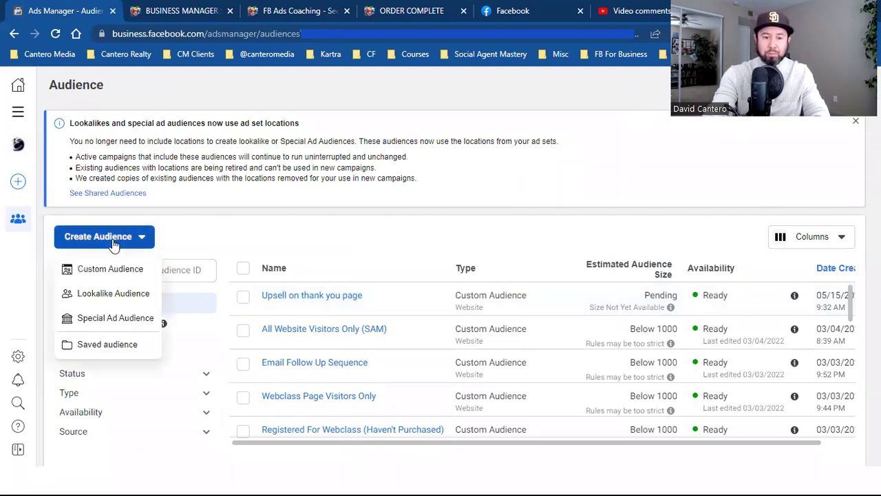
left_click(110, 268)
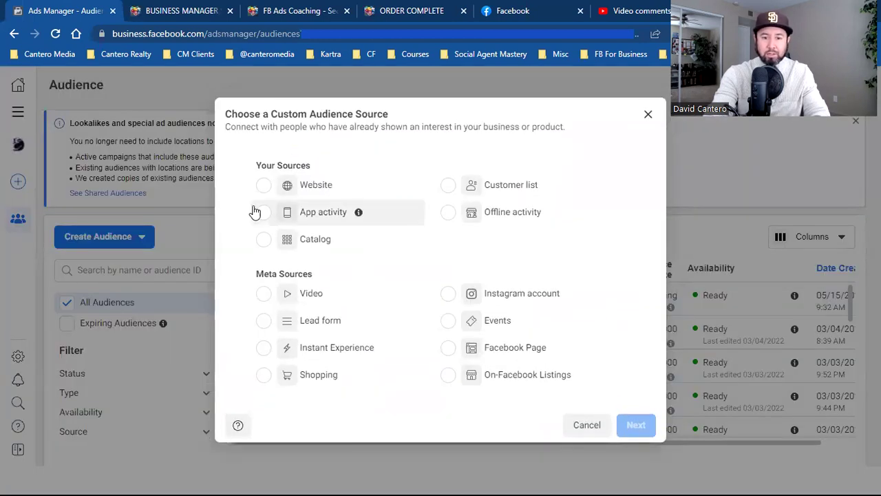
left_click(307, 184)
left_click(634, 425)
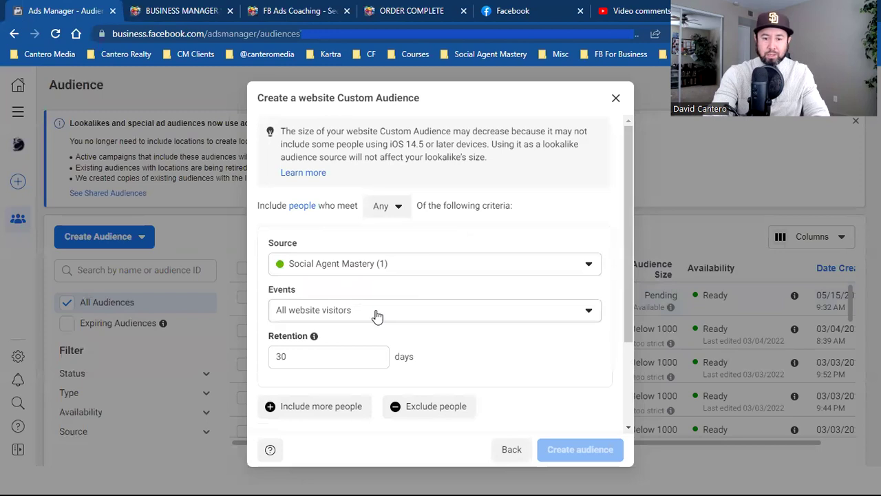
left_click(377, 315)
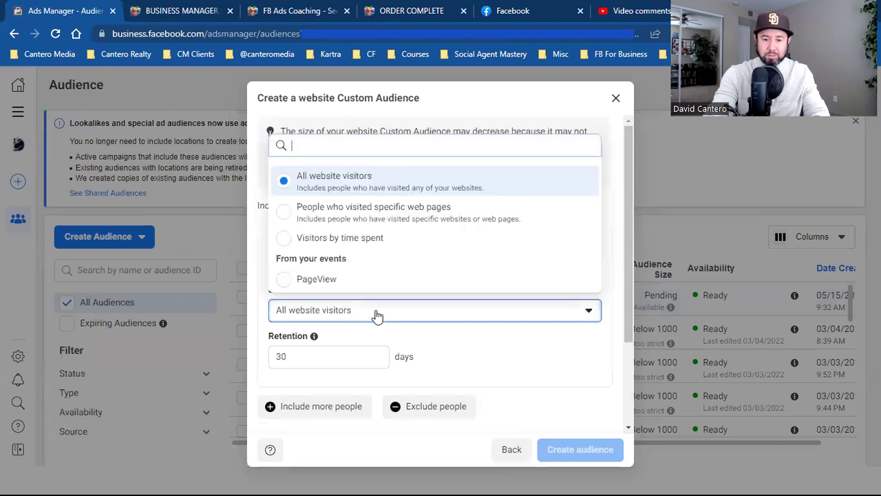
left_click(422, 228)
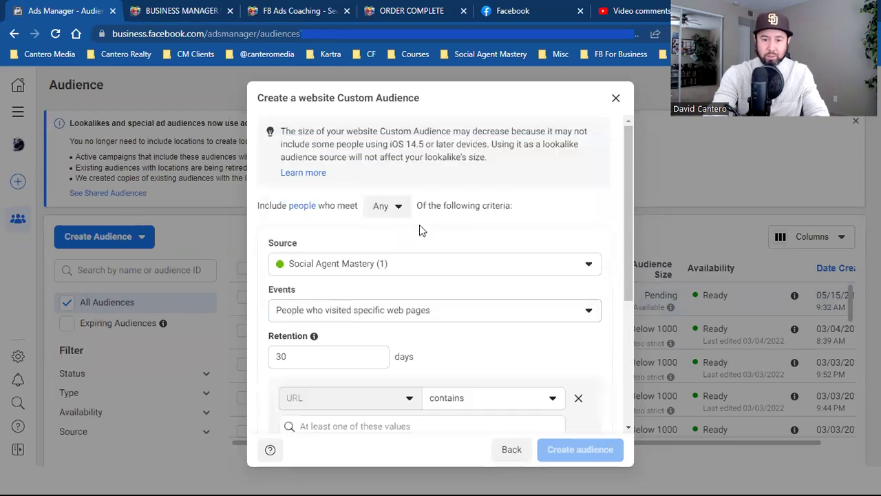
Set the retention to 180 days and include URLs containing the copied facebook.com/thankyouforpurschasing address.
double_click(289, 357)
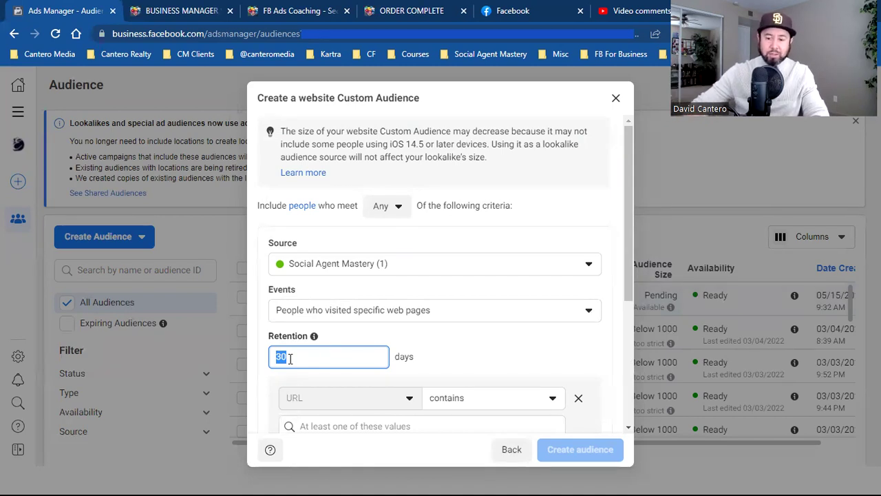
type("180")
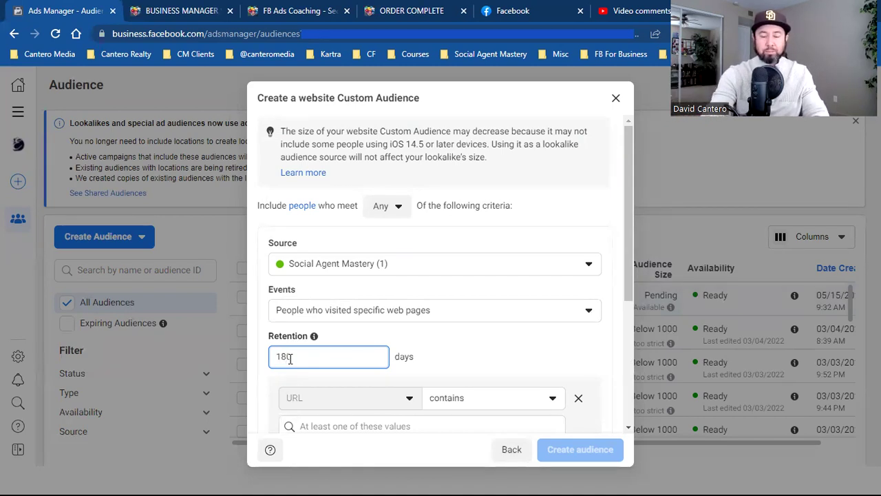
scroll(376, 358, "down", 1)
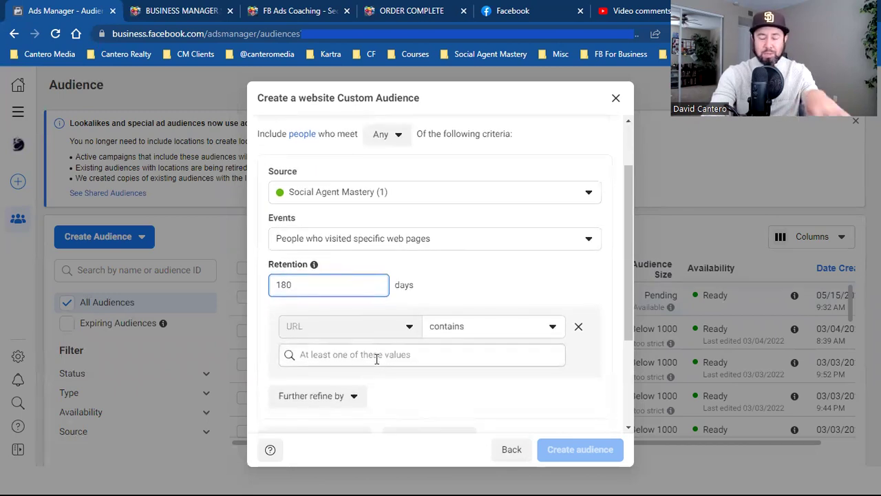
scroll(376, 359, "down", 1)
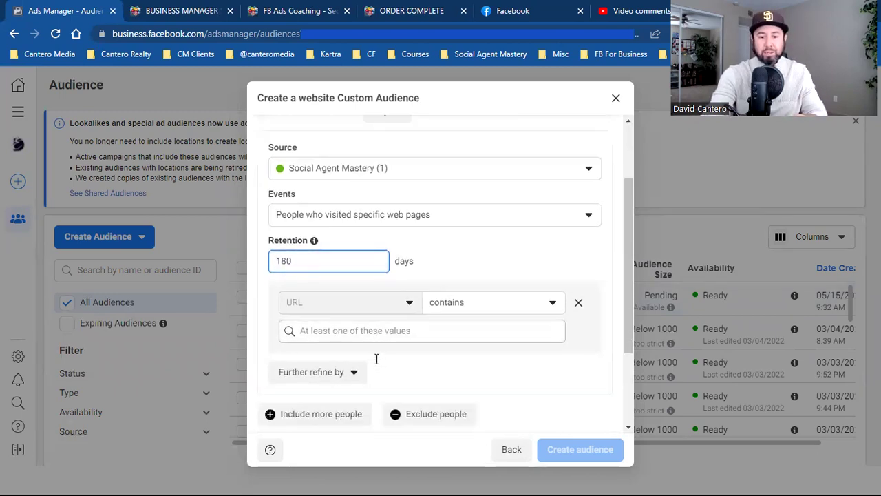
left_click(389, 321)
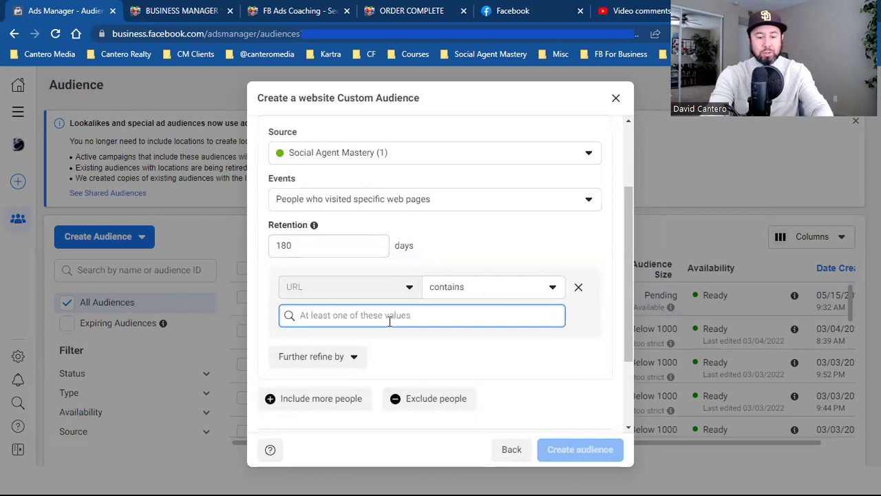
key("ctrl+v")
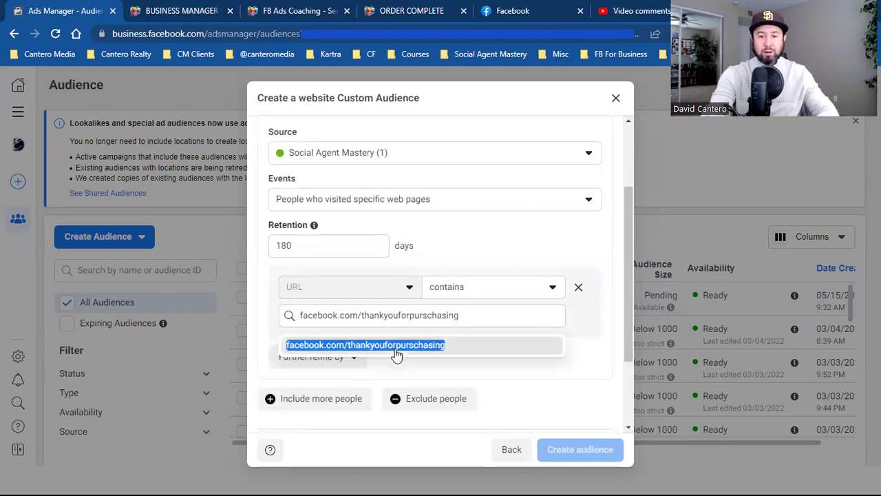
left_click(396, 345)
Name the audience "Upsell customers", create it, and finish without choosing a suggested follow-up.
scroll(396, 354, "down", 3)
left_click(365, 368)
type("Upsell ")
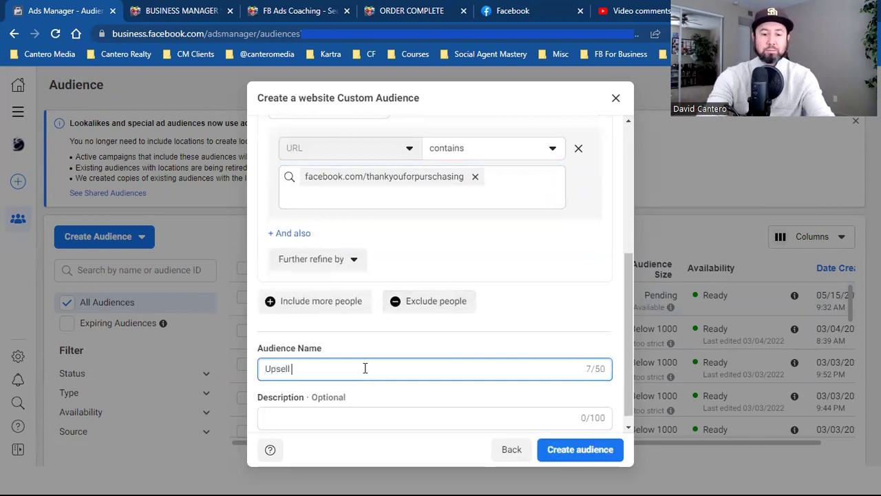
type("custom")
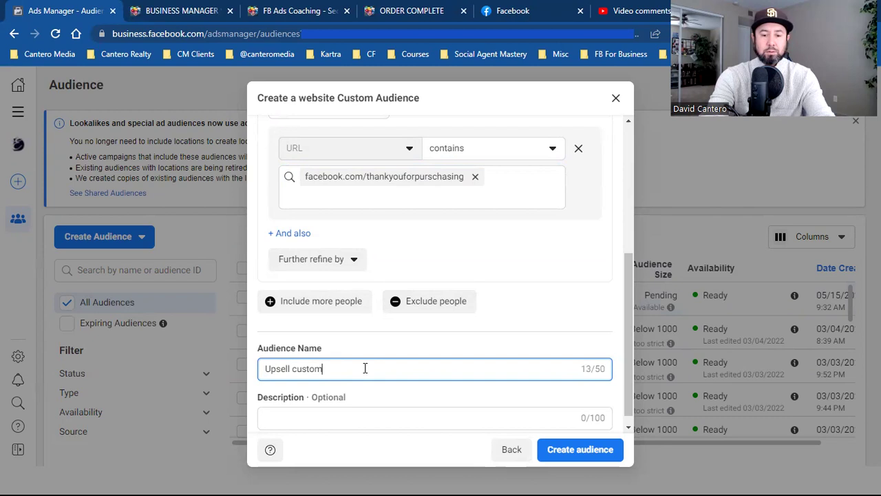
type("ers")
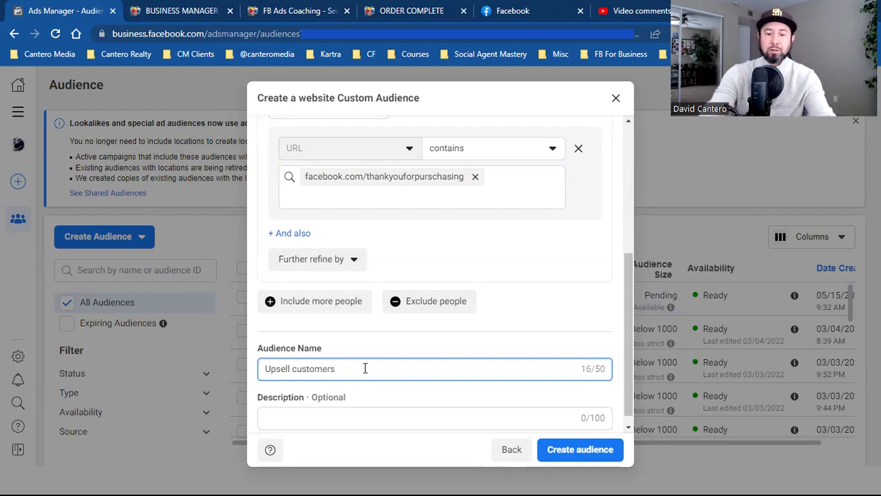
left_click(577, 451)
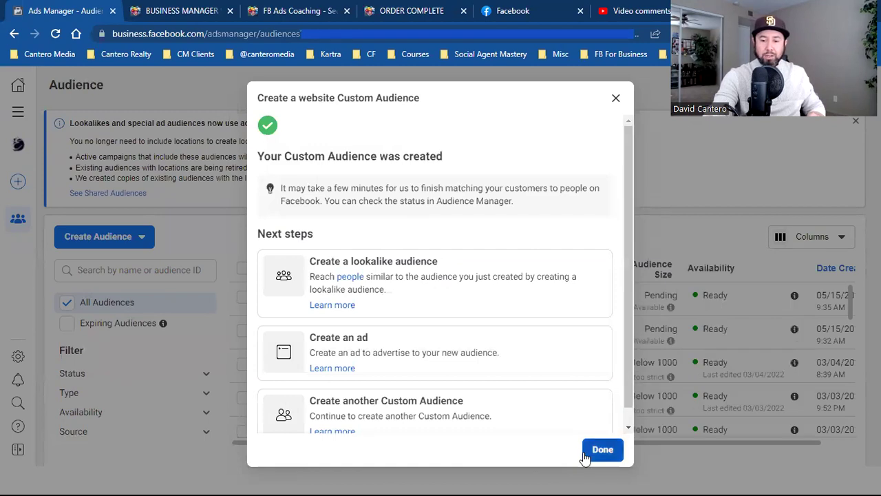
left_click(584, 453)
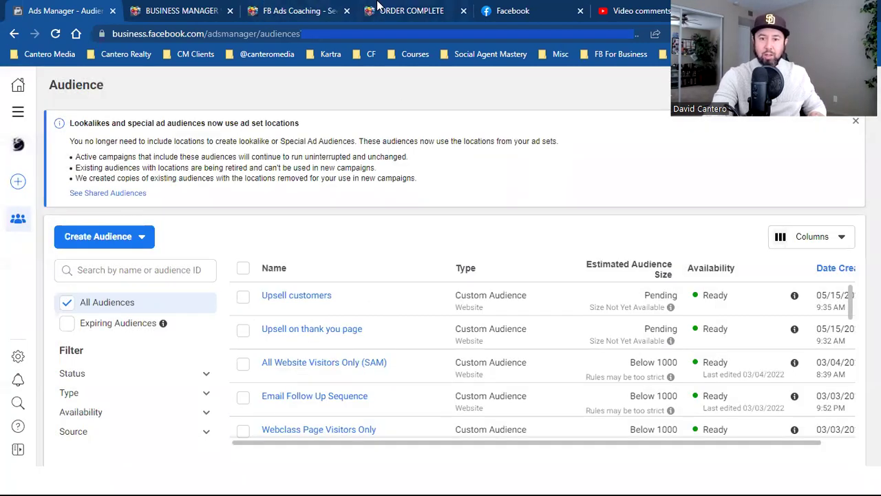
Check the order-complete page, and review the rules summary of "Upsell on thank you page" down to the excluded thank-you URL.
left_click(377, 9)
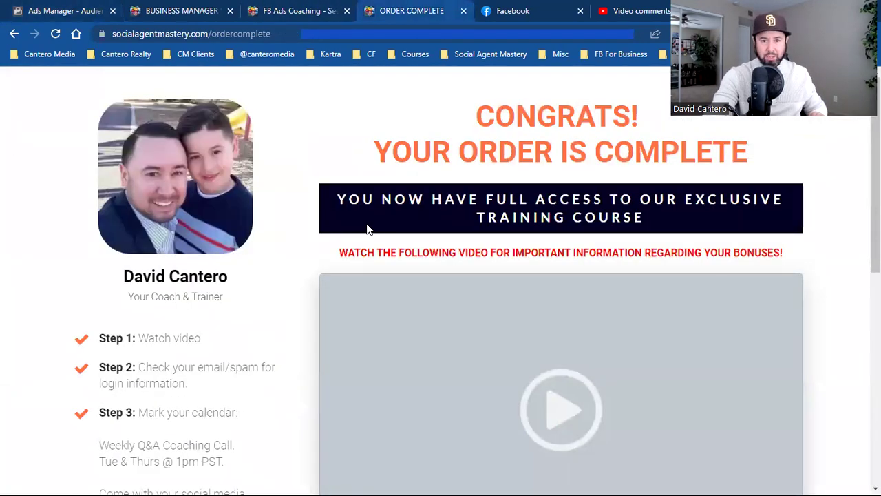
left_click(82, 7)
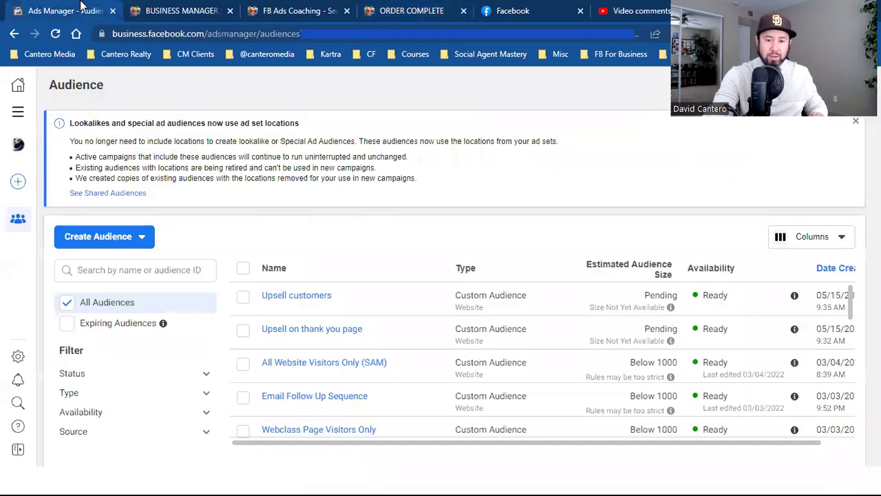
mouse_move(299, 303)
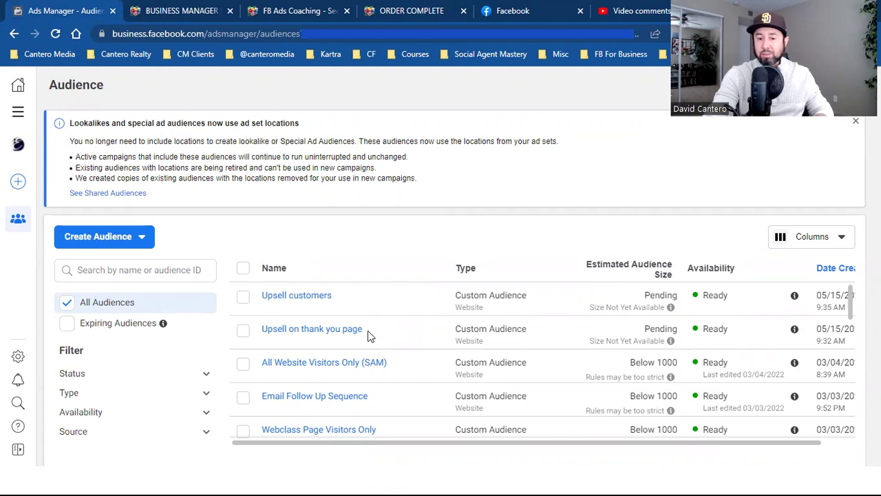
mouse_move(329, 337)
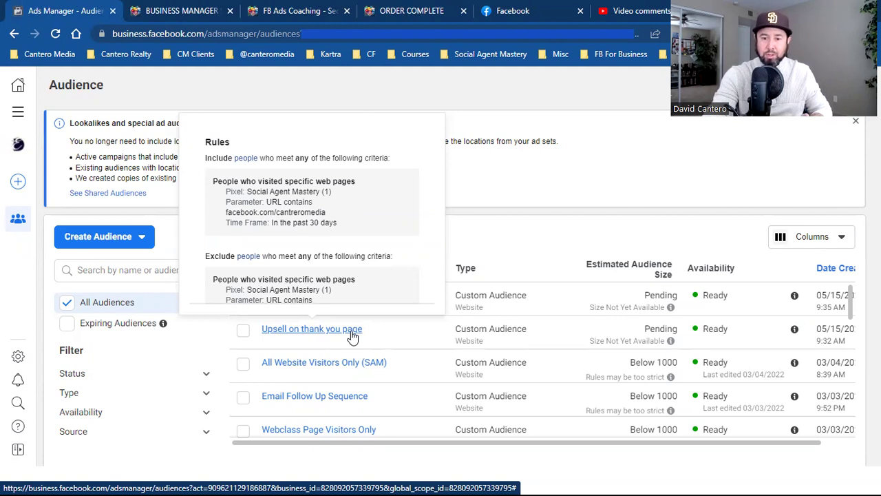
scroll(344, 271, "down", 2)
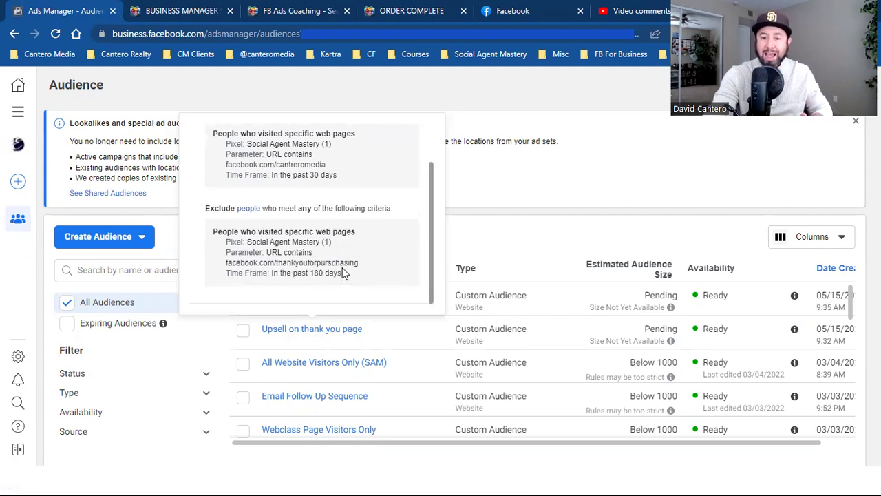
double_click(330, 263)
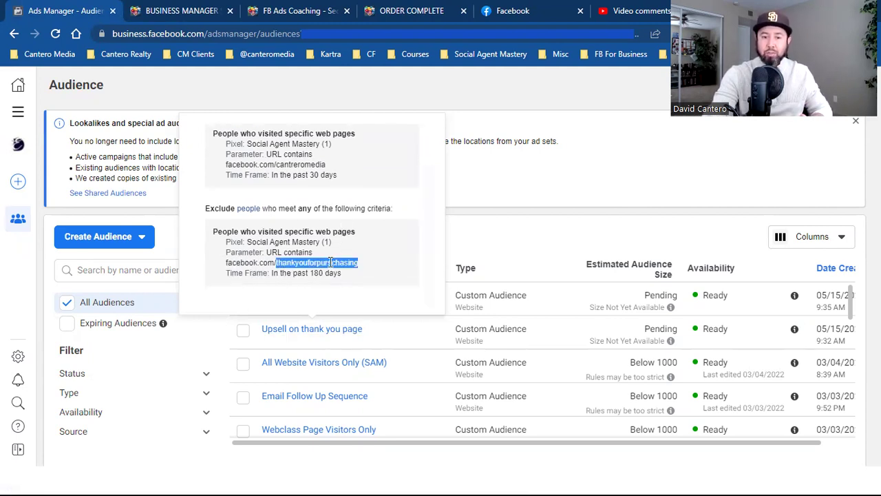